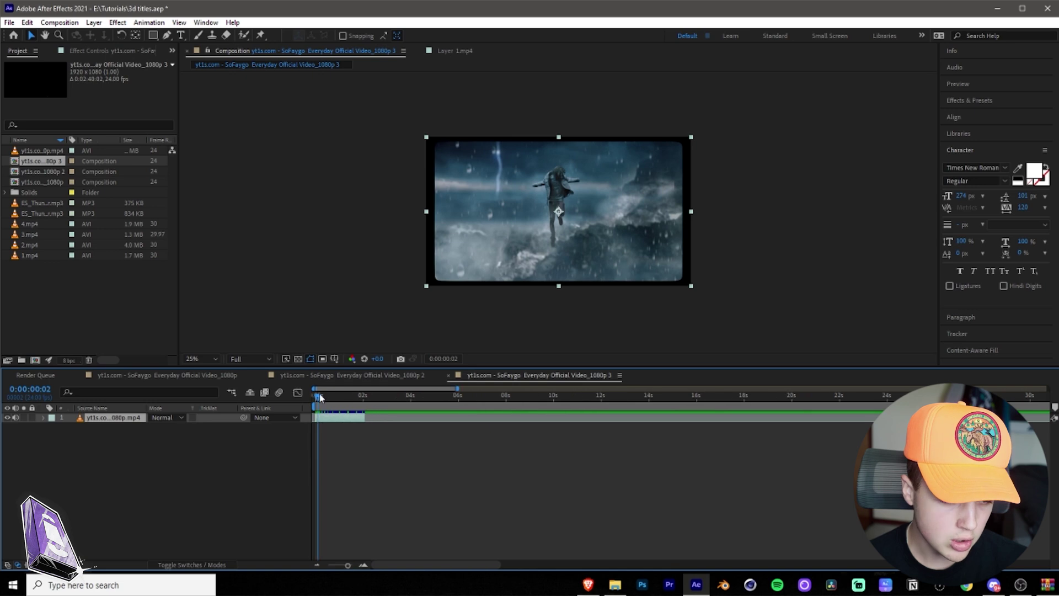
Step: Duplicate the video layer in the composition
click(417, 492)
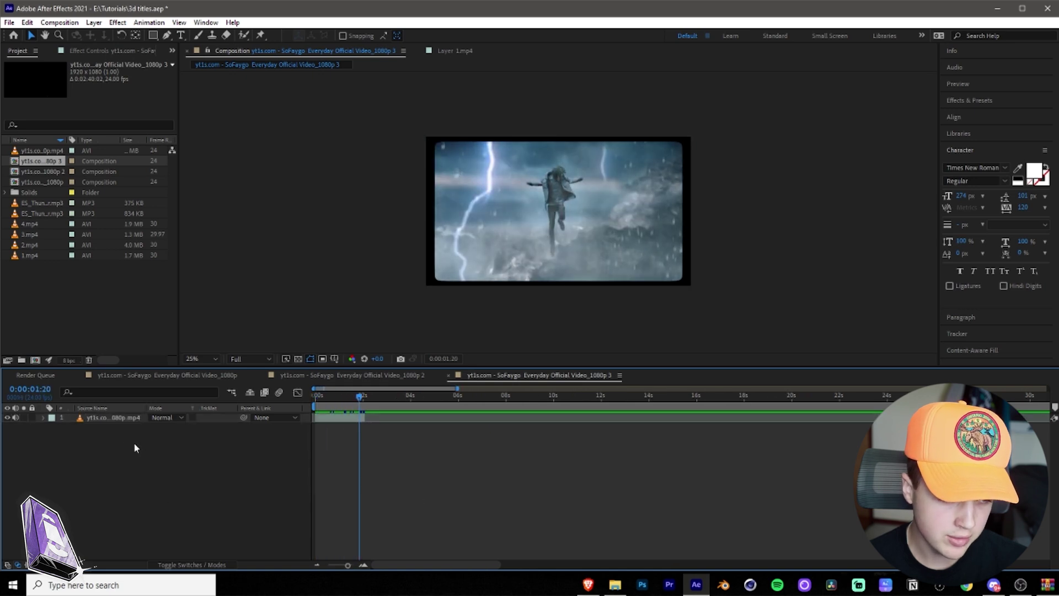
double_click(113, 418)
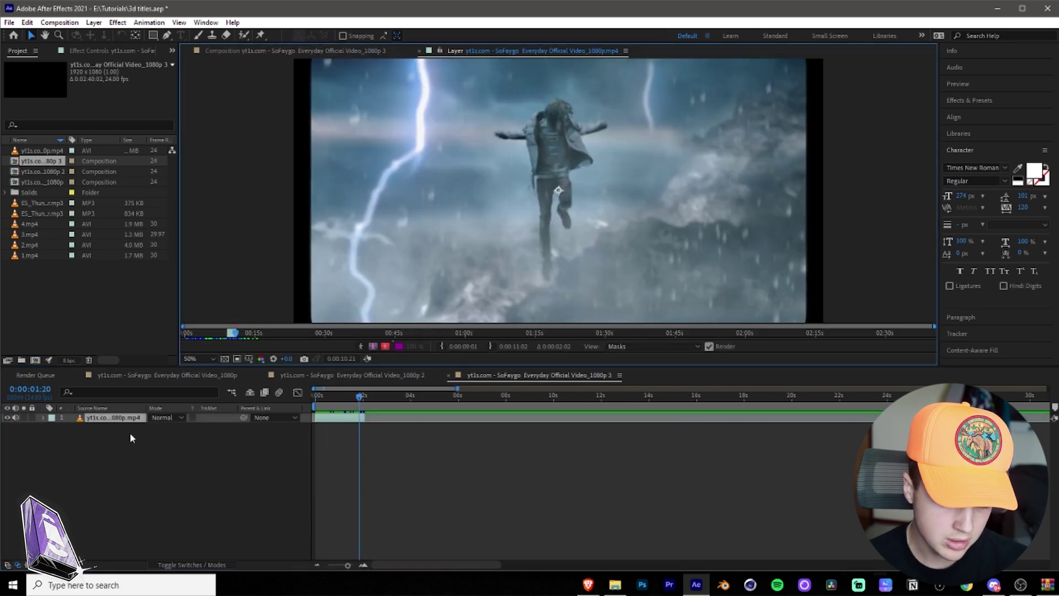
key(ctrl+d)
click(119, 446)
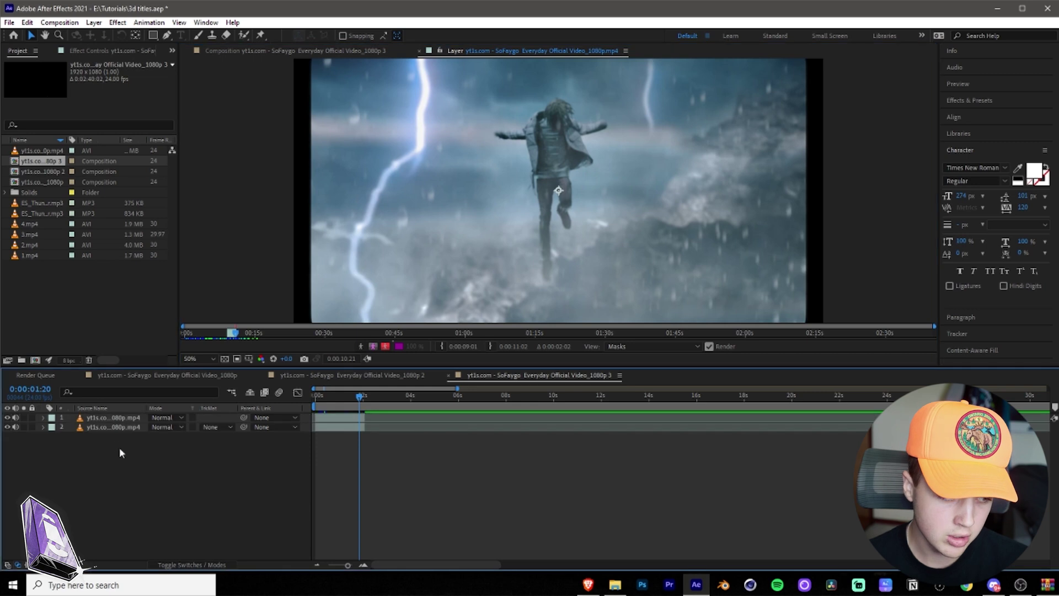
Step: Cut out the flying man on the upper video copy with Roto Brush strokes at the first frame
click(101, 418)
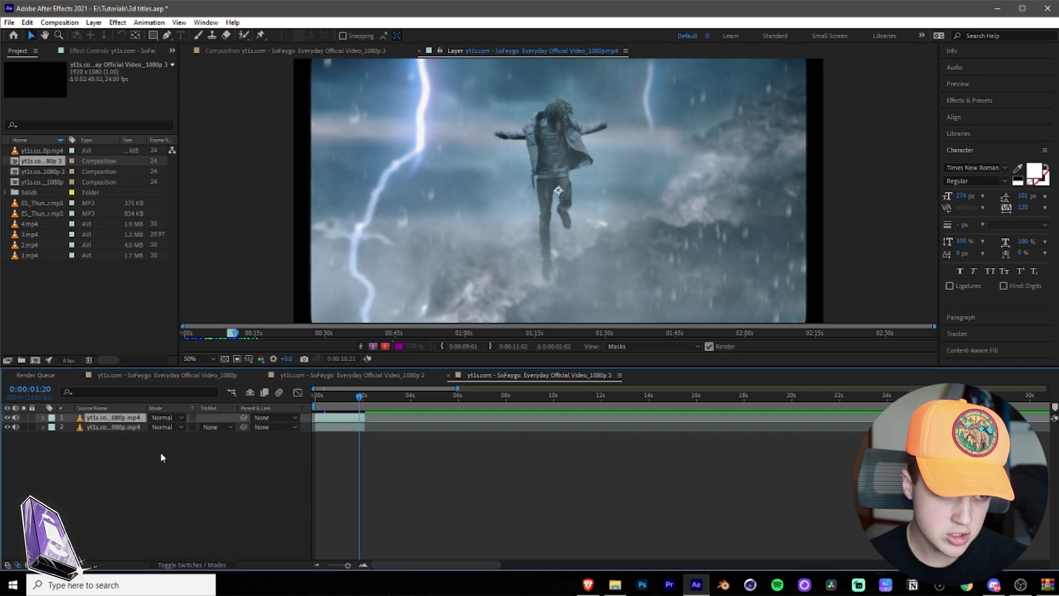
click(245, 35)
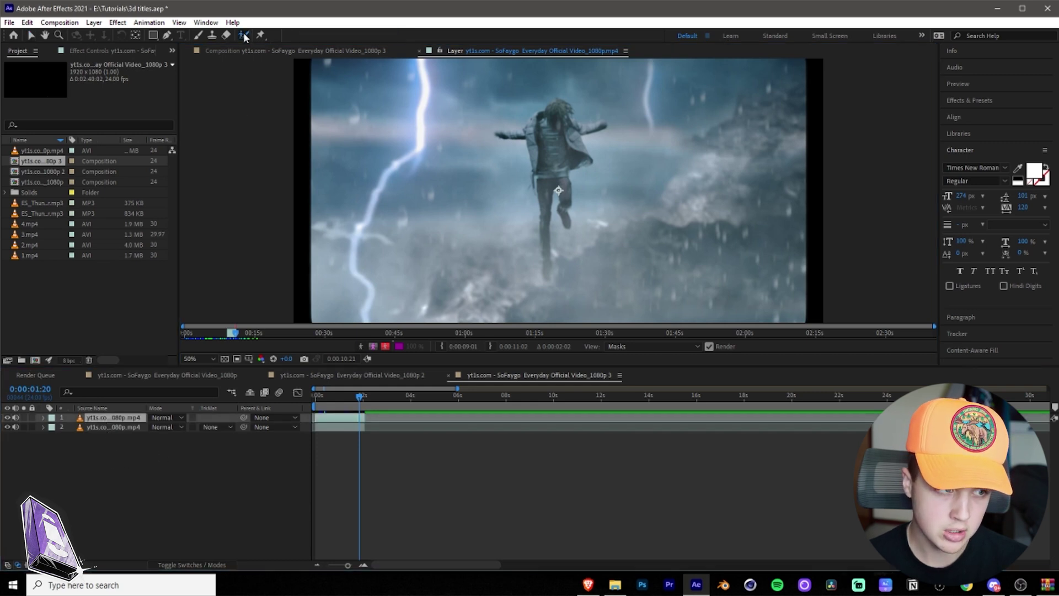
double_click(114, 420)
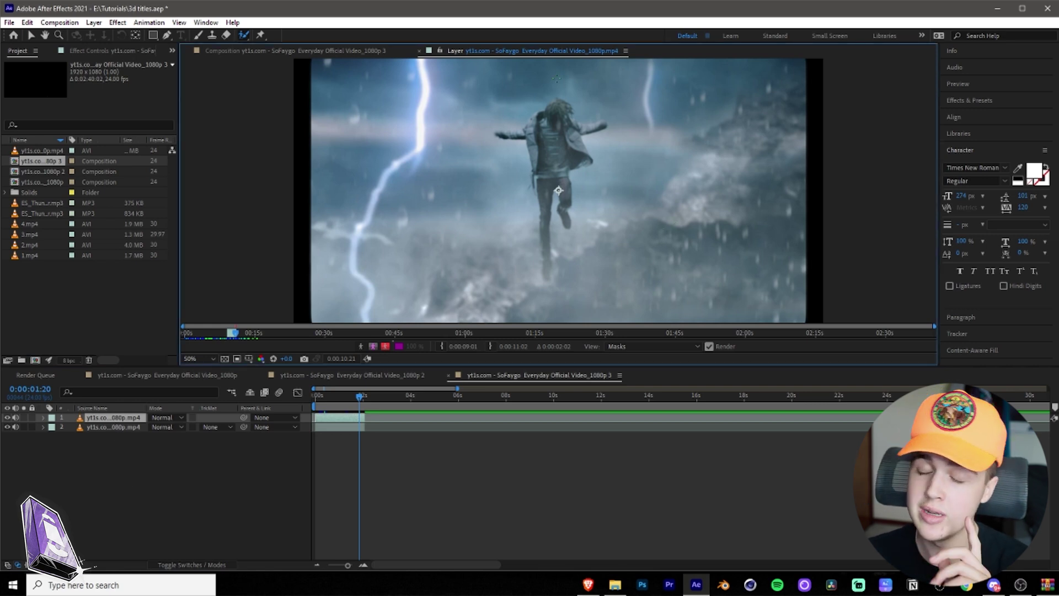
scroll(558, 191, up, 1)
scroll(496, 237, down, 1)
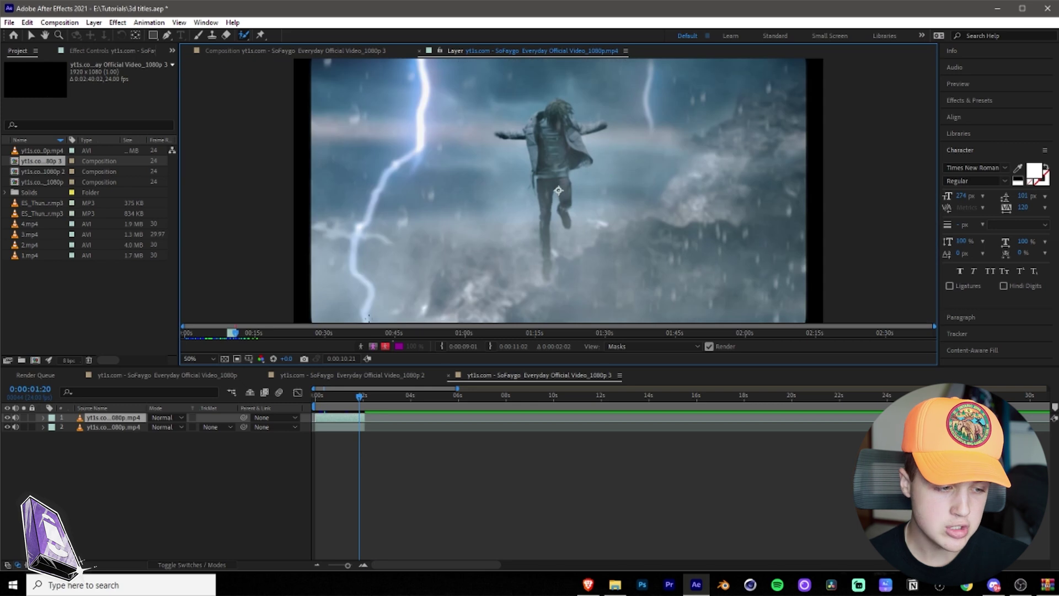
click(315, 396)
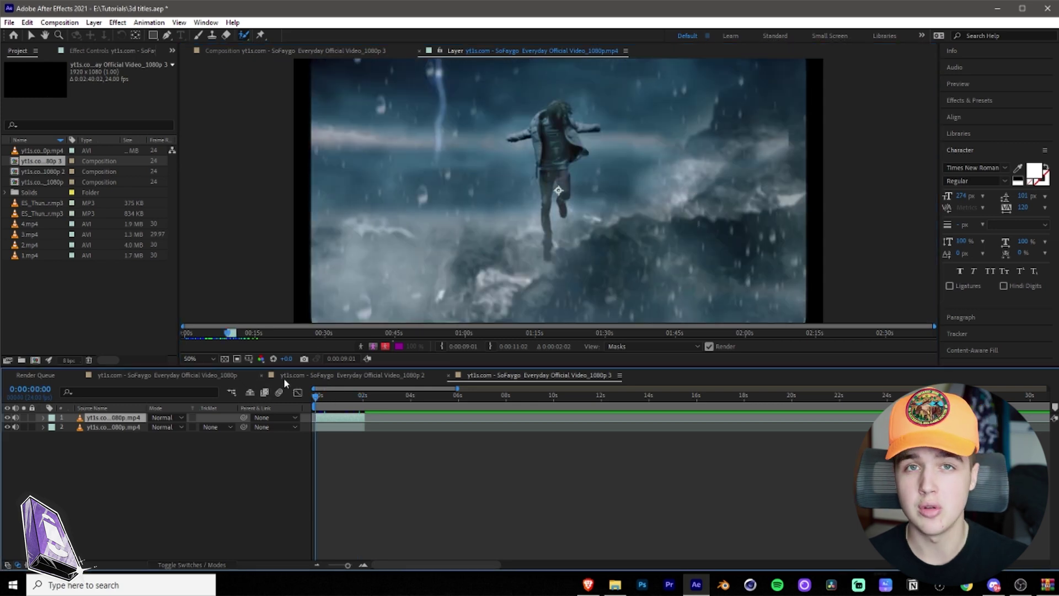
scroll(558, 190, up, 1)
mouse_move(538, 89)
mouse_down()
mouse_move(542, 200)
mouse_move(558, 164)
mouse_move(634, 97)
mouse_up()
scroll(594, 128, up, 1)
drag(519, 205, 457, 230)
click(634, 310)
drag(570, 243, 574, 313)
drag(623, 281, 617, 105)
drag(640, 232, 652, 124)
drag(658, 125, 661, 137)
scroll(659, 133, down, 3)
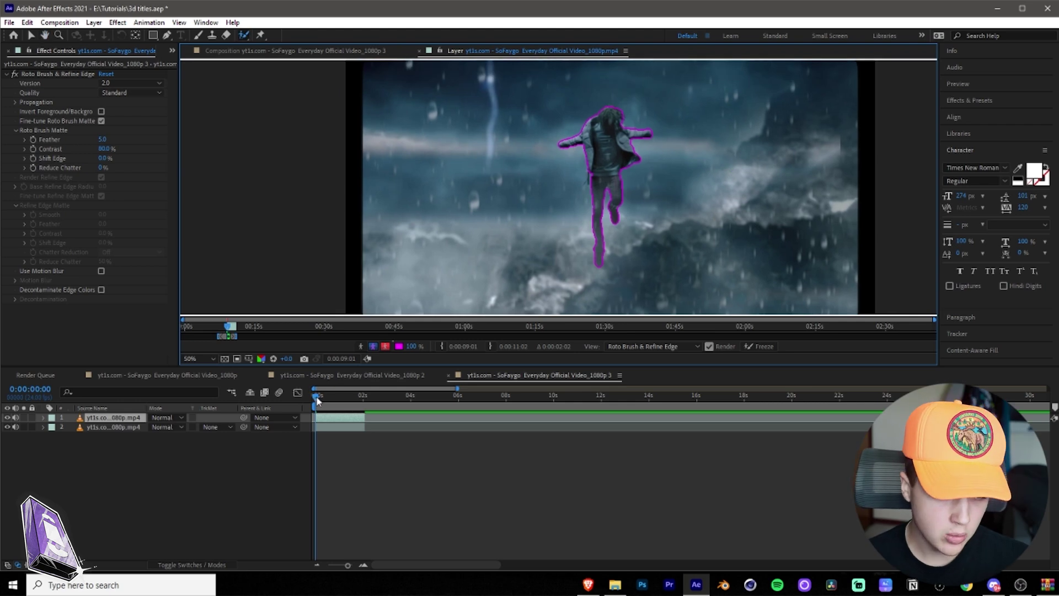
Step: Propagate the Roto Brush selection through the clip up to 0:00:01:22
drag(317, 401, 328, 401)
click(346, 402)
click(358, 404)
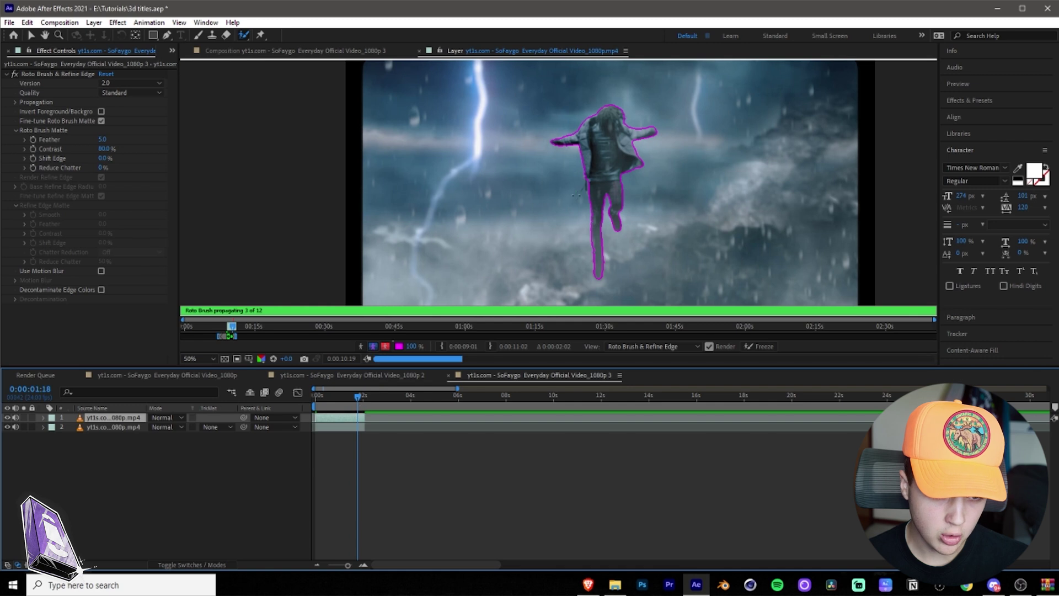
click(362, 396)
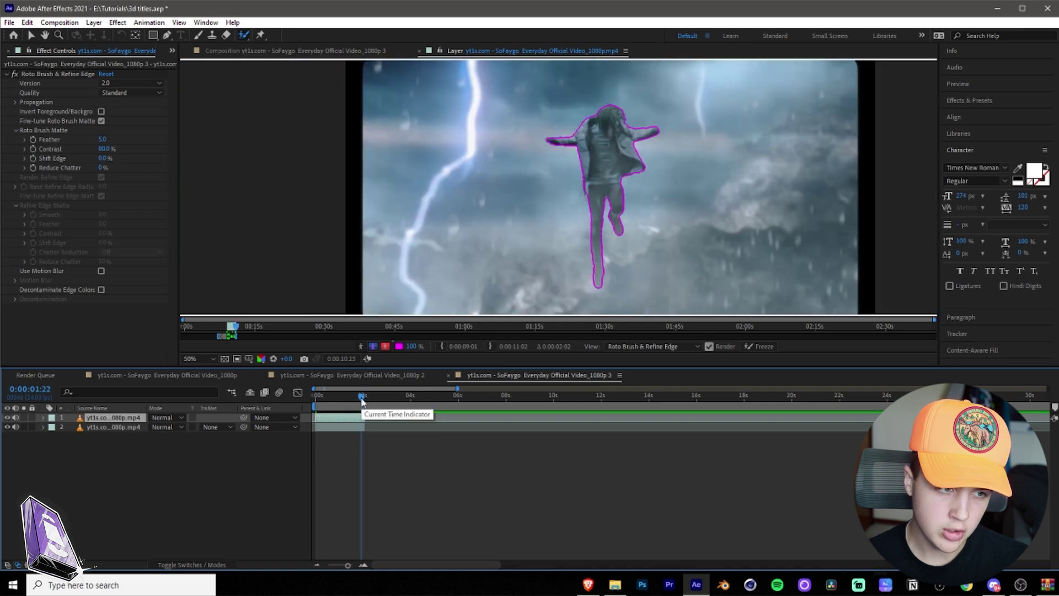
Step: Return to the composition and hide the original video layer to examine the edges of the cut-out man
click(234, 55)
click(154, 516)
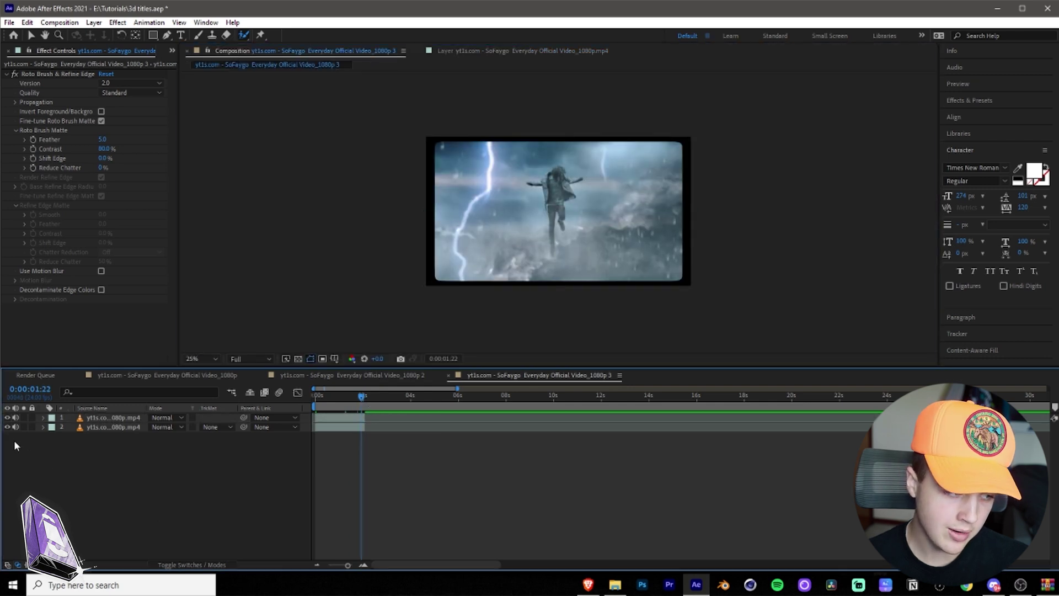
click(8, 427)
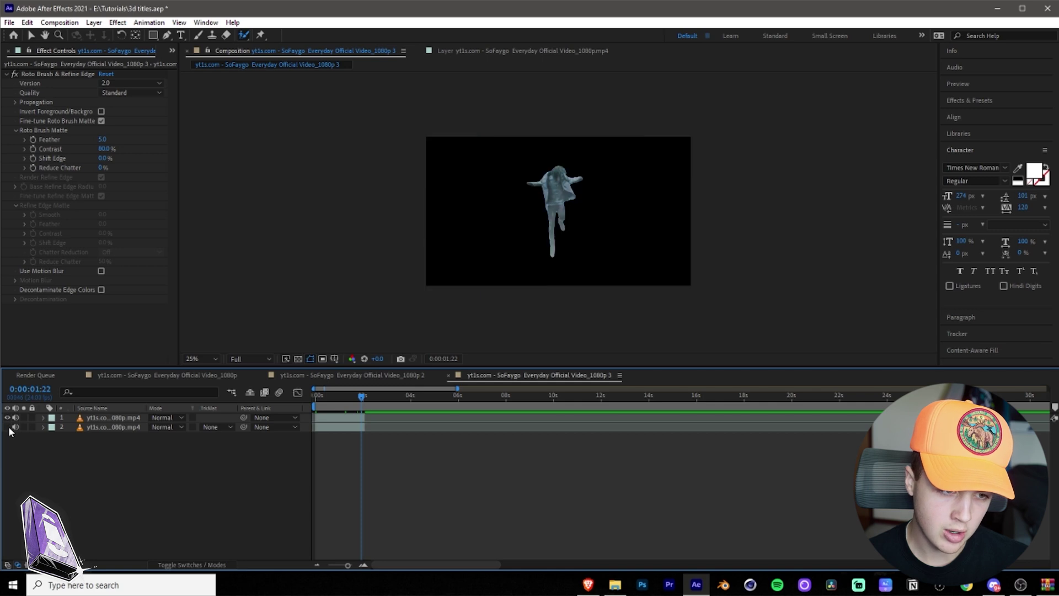
scroll(533, 156, up, 4)
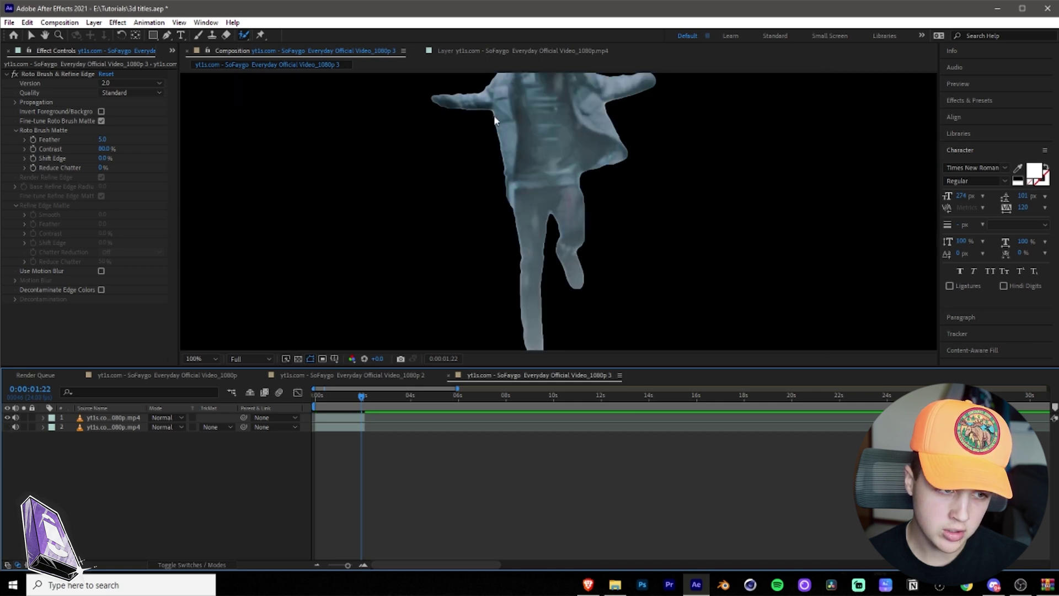
scroll(589, 150, down, 1)
scroll(638, 149, up, 3)
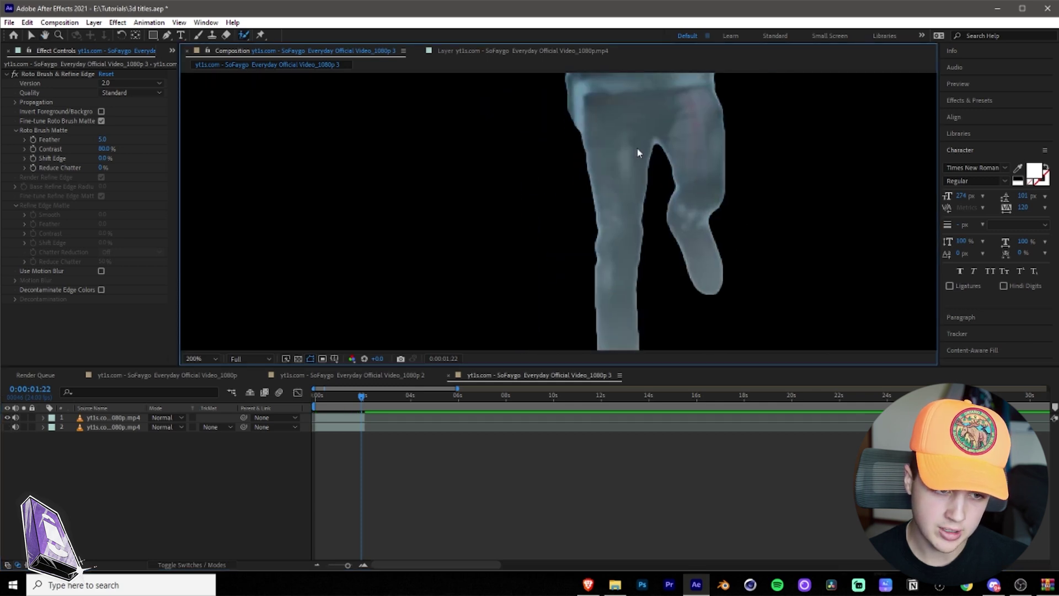
Step: Set the Roto Brush matte's Feather to 16.3 and Shift Edge to -15%, and show the original video layer again
drag(103, 139, 176, 159)
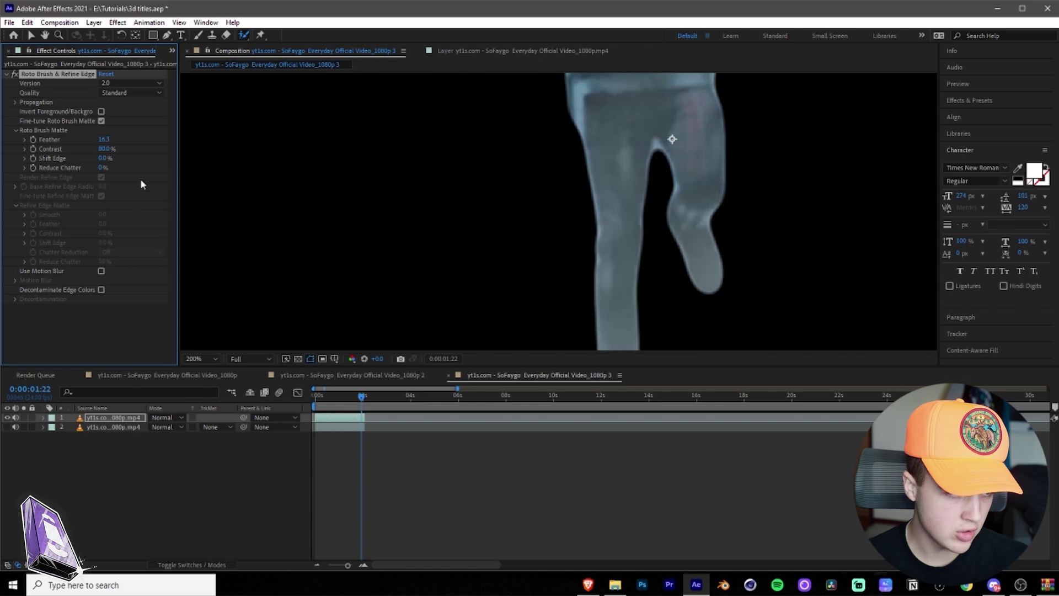
drag(101, 158, 95, 157)
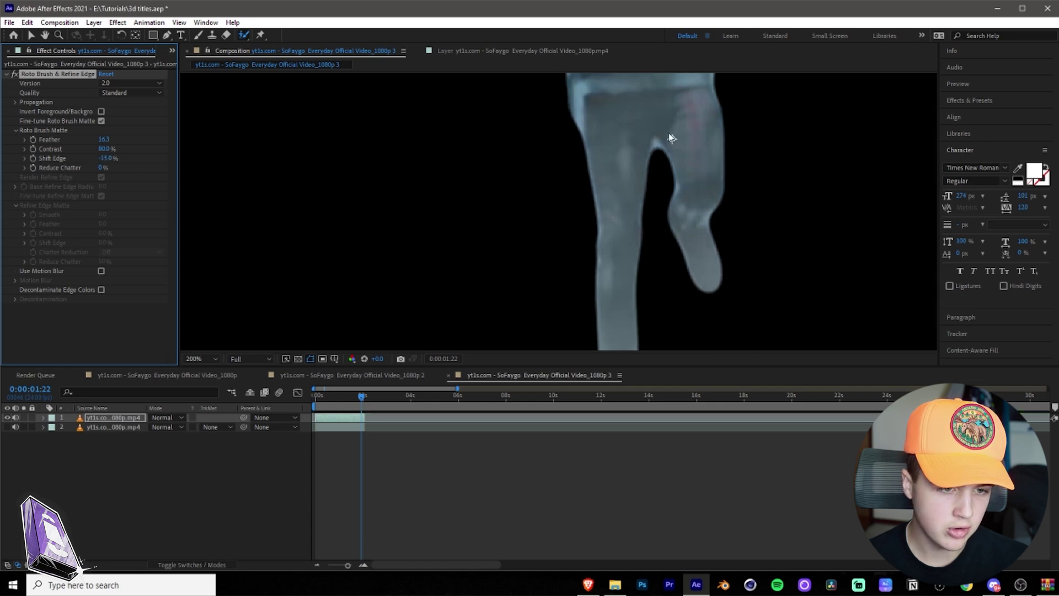
scroll(614, 136, down, 4)
scroll(630, 130, up, 4)
scroll(631, 133, down, 4)
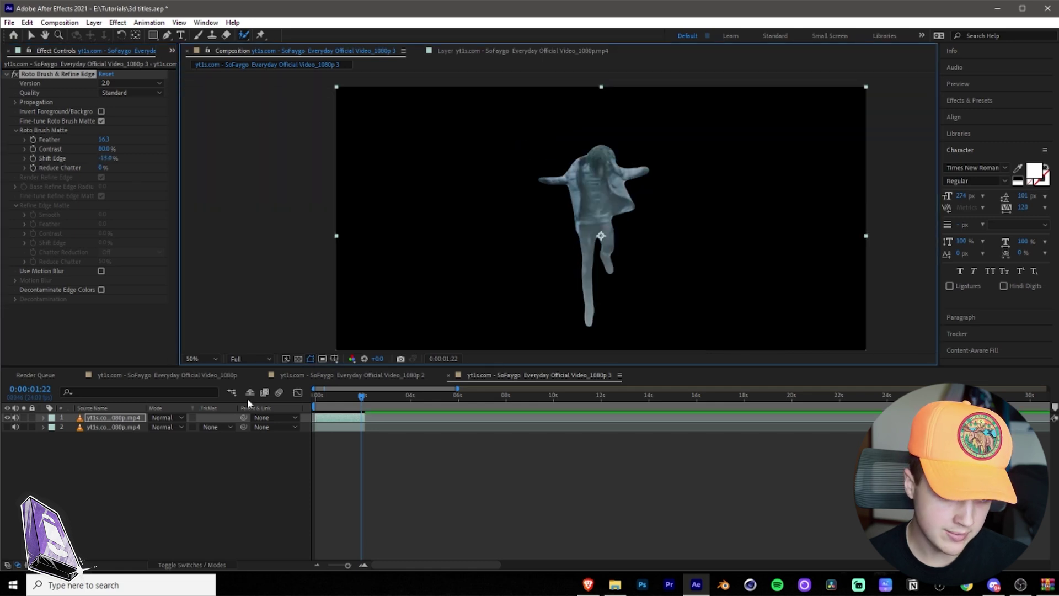
click(7, 427)
key(space)
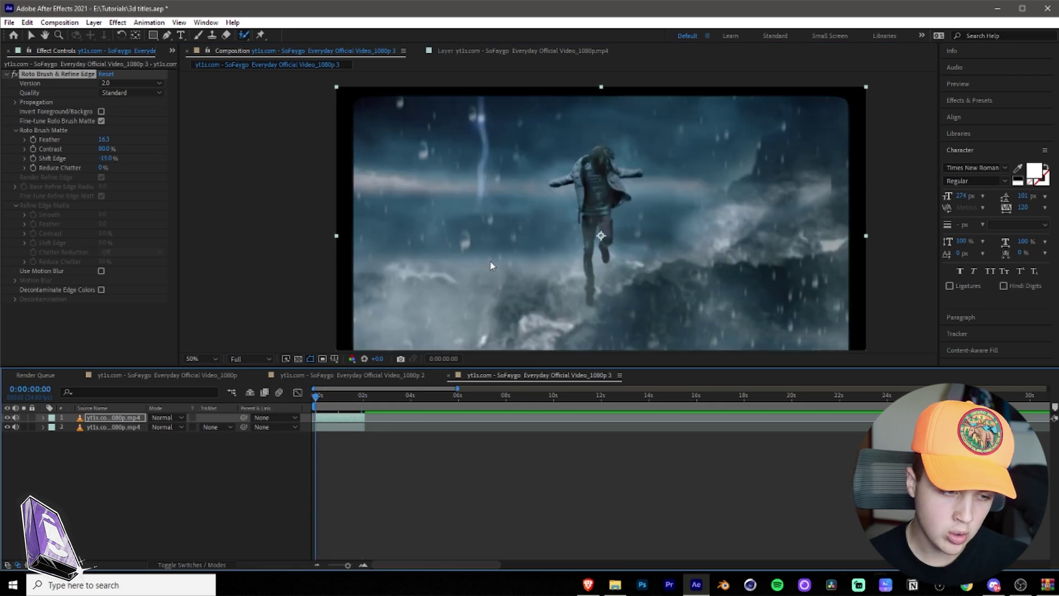
Step: Create a text box covering the video picture and enter the title "SO FAYGO" in capitals
scroll(554, 231, down, 2)
click(182, 36)
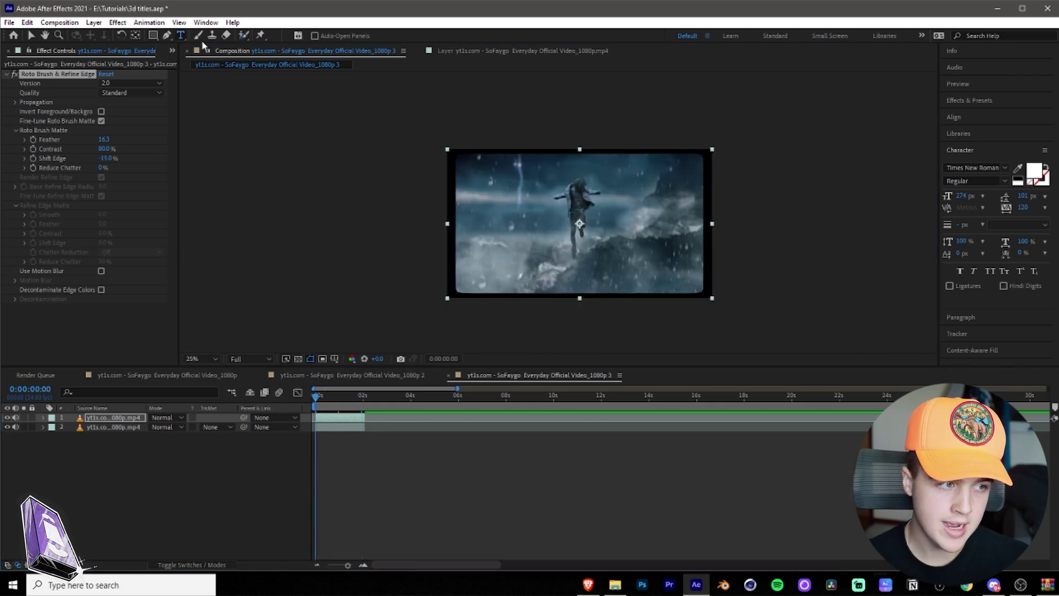
click(465, 164)
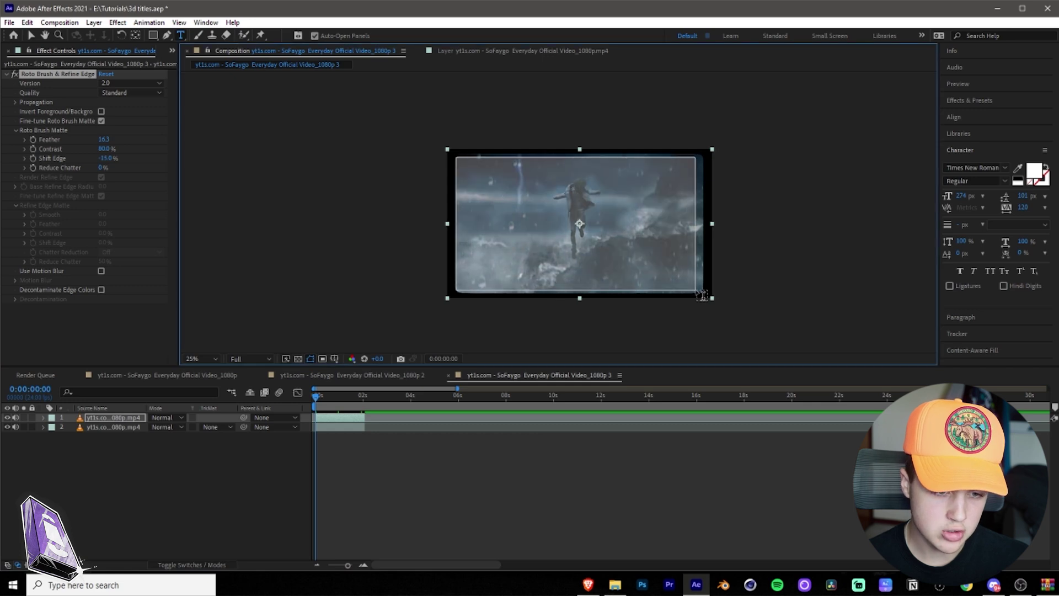
text(so fayg)
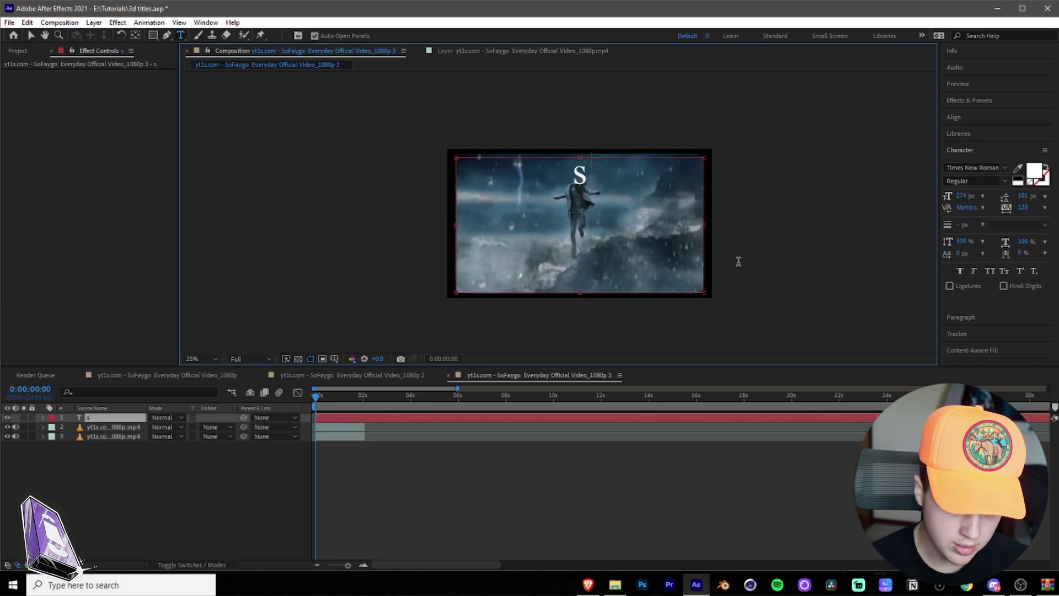
text(o)
key(BackSpace)
key(BackSpace)
key(BackSpace)
key(BackSpace)
key(BackSpace)
key(BackSpace)
key(BackSpace)
key(BackSpace)
text(SO FAYGO)
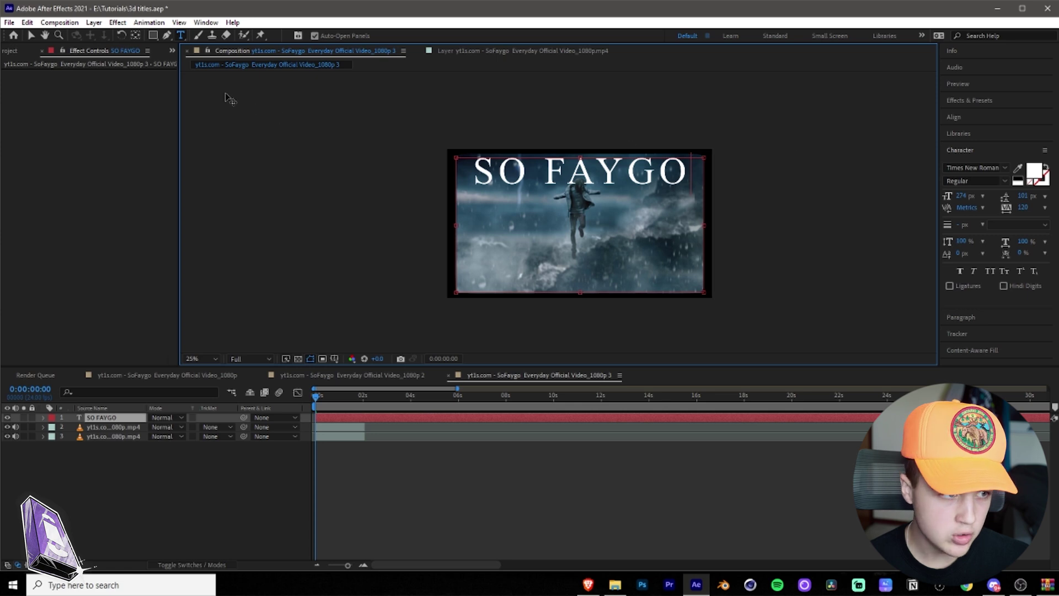
Step: Stretch the SO FAYGO title vertically to nearly fill the picture height and center it in the frame
click(35, 39)
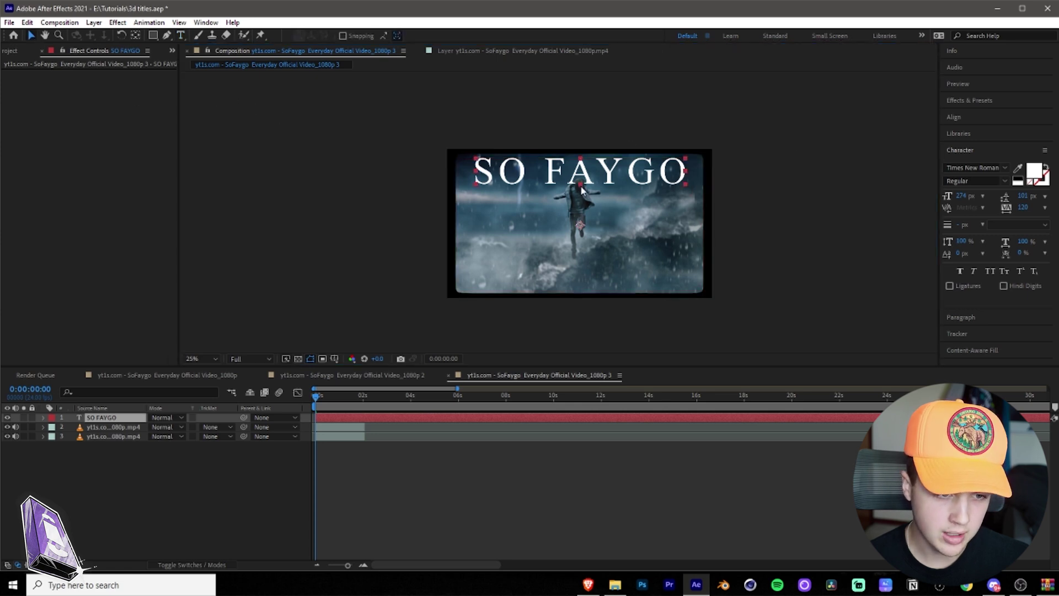
drag(581, 159, 581, 195)
mouse_move(582, 198)
mouse_down()
mouse_move(584, 142)
mouse_move(583, 191)
mouse_move(583, 172)
mouse_up()
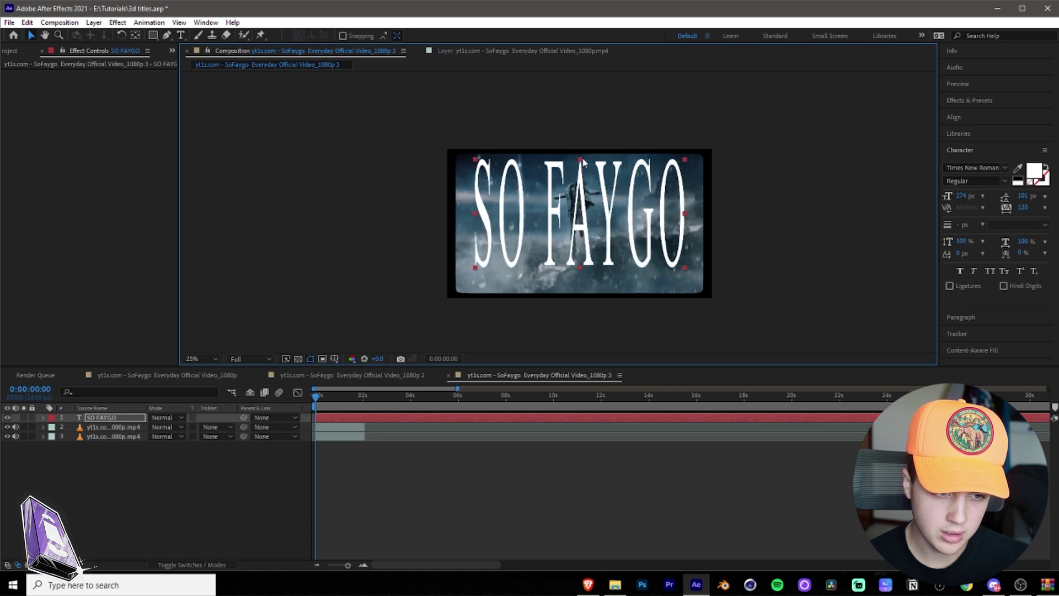
click(583, 168)
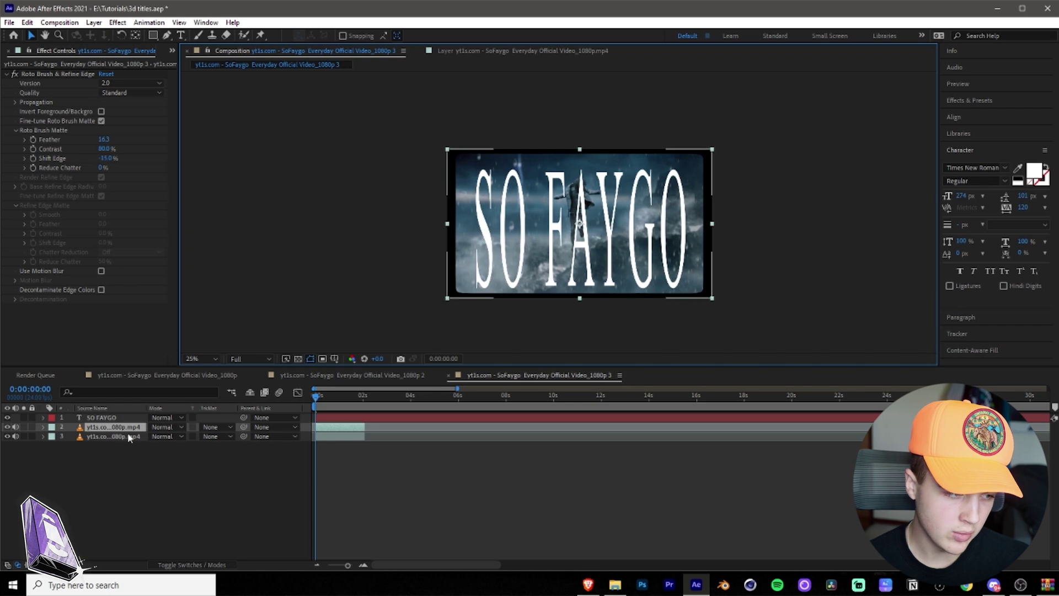
click(573, 192)
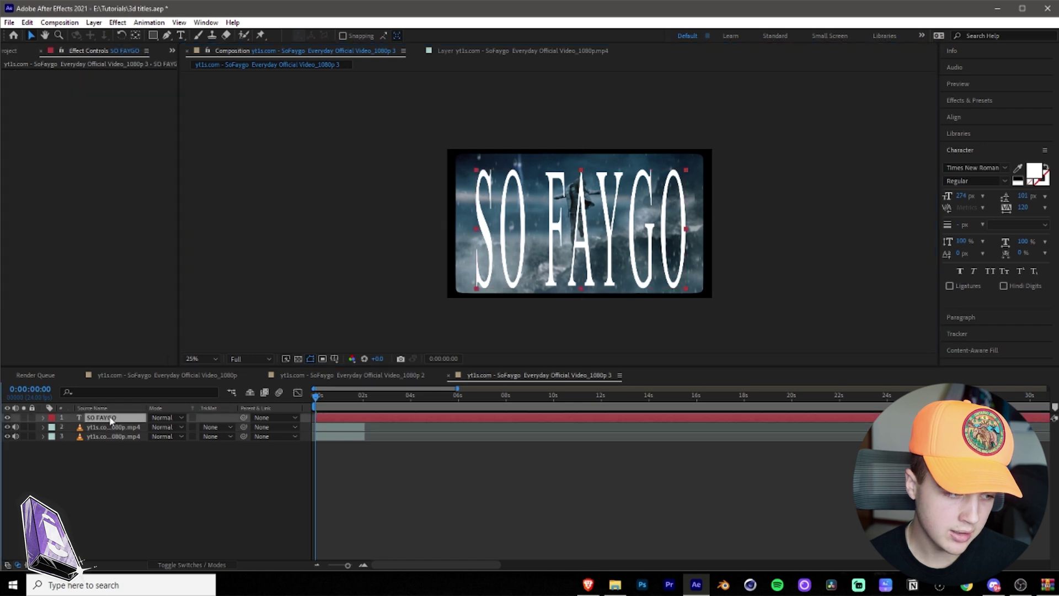
click(574, 175)
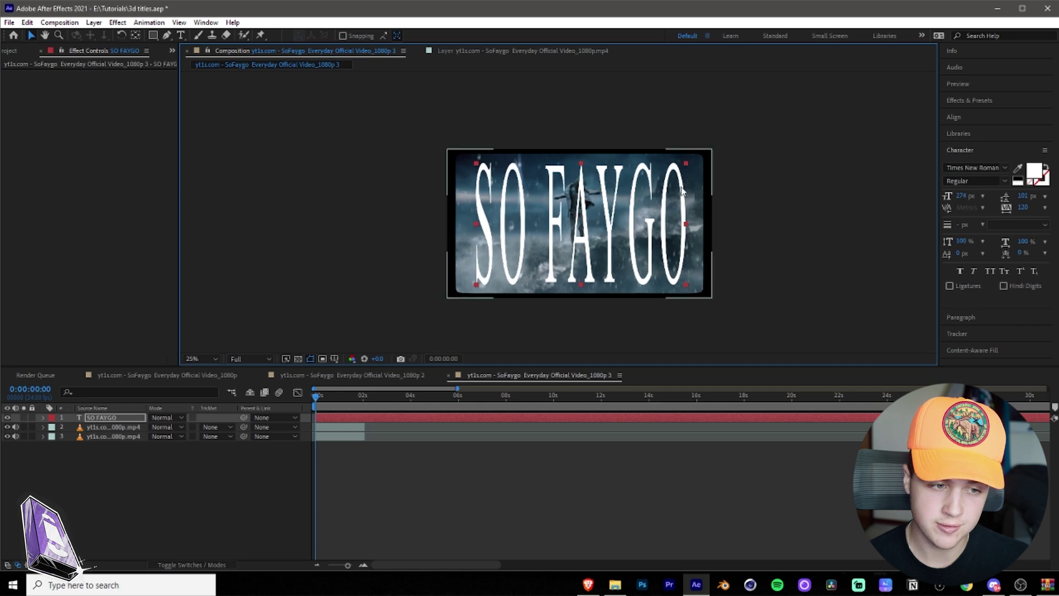
click(628, 102)
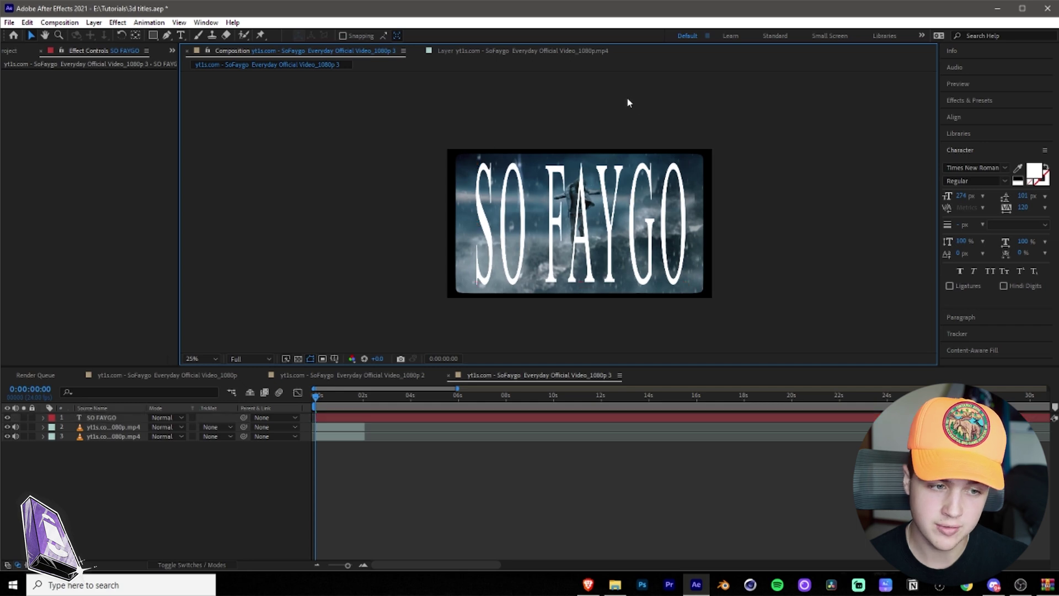
click(616, 221)
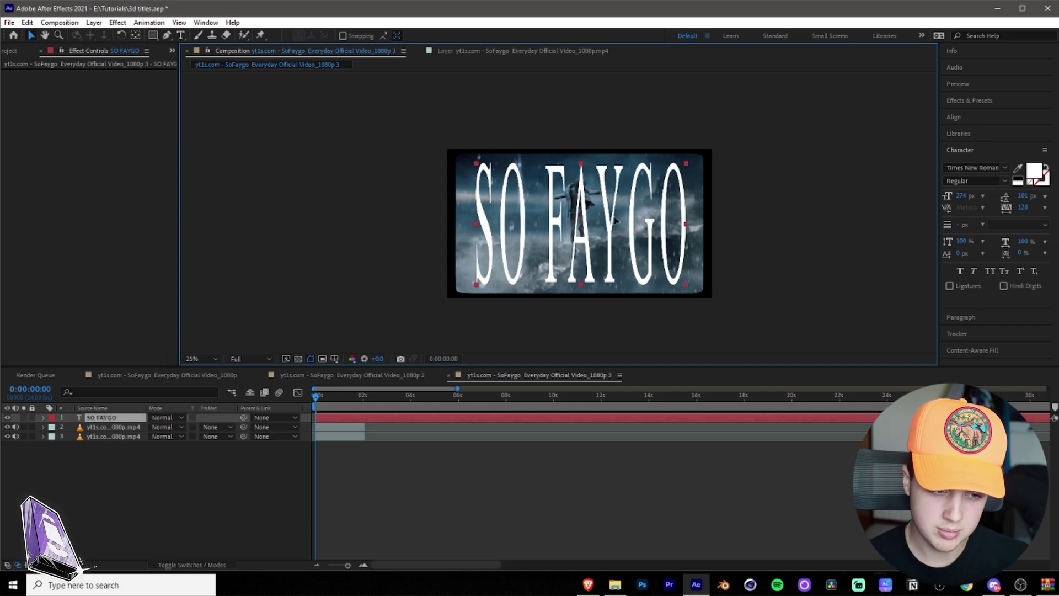
click(638, 328)
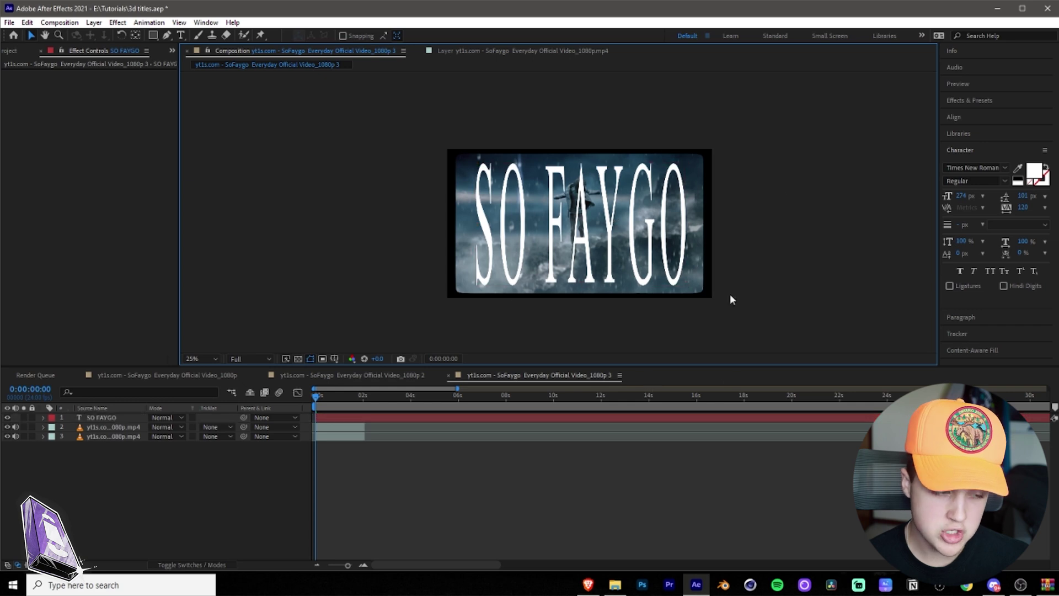
Step: Place the SO FAYGO text layer between the cut-out and the original video, and preview the composition up to 0:00:00:21
drag(110, 418, 105, 429)
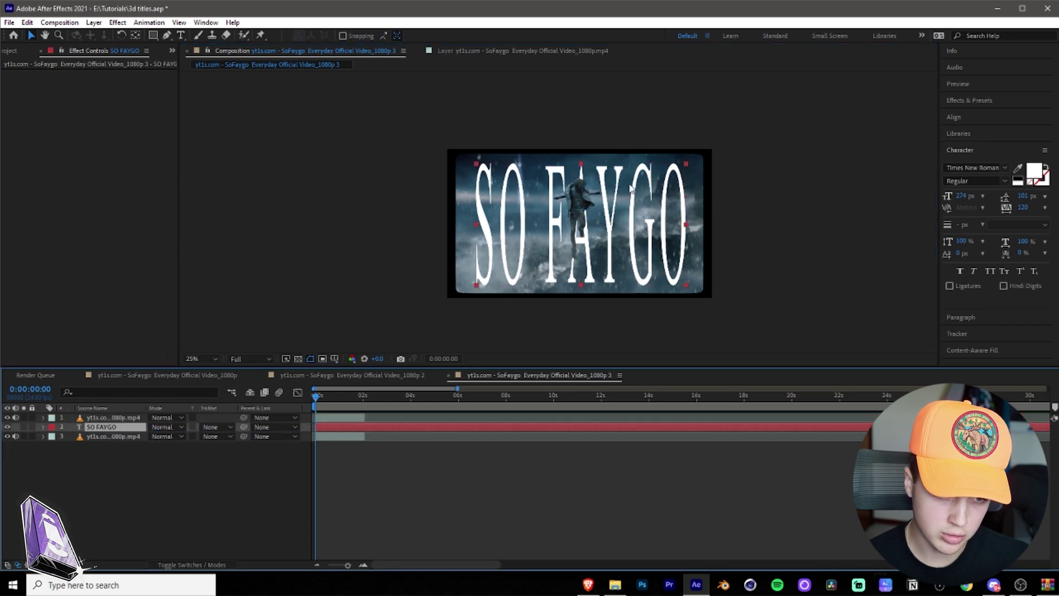
key(period)
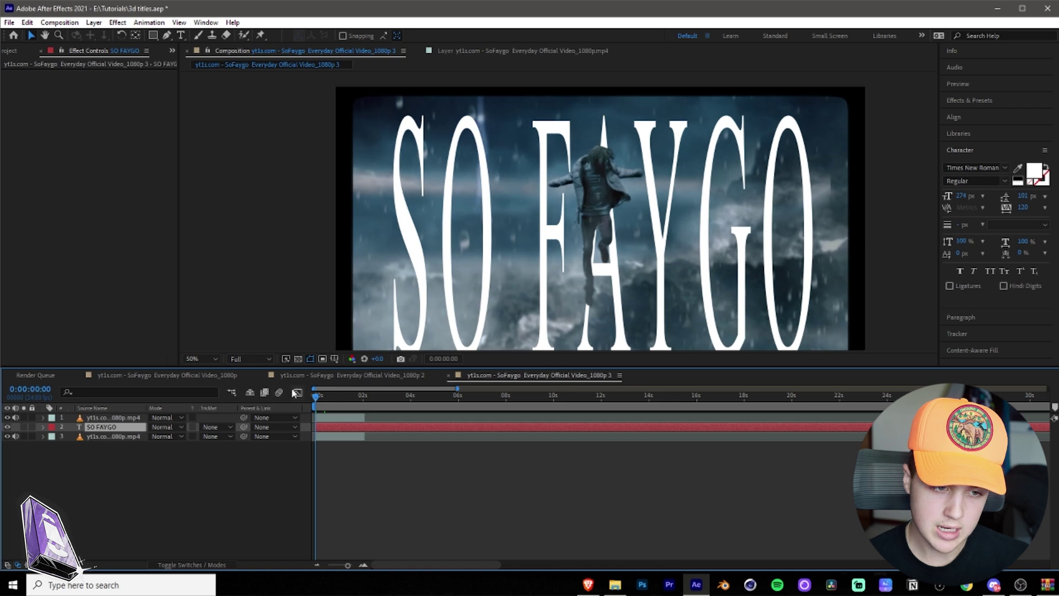
key(comma)
key(space)
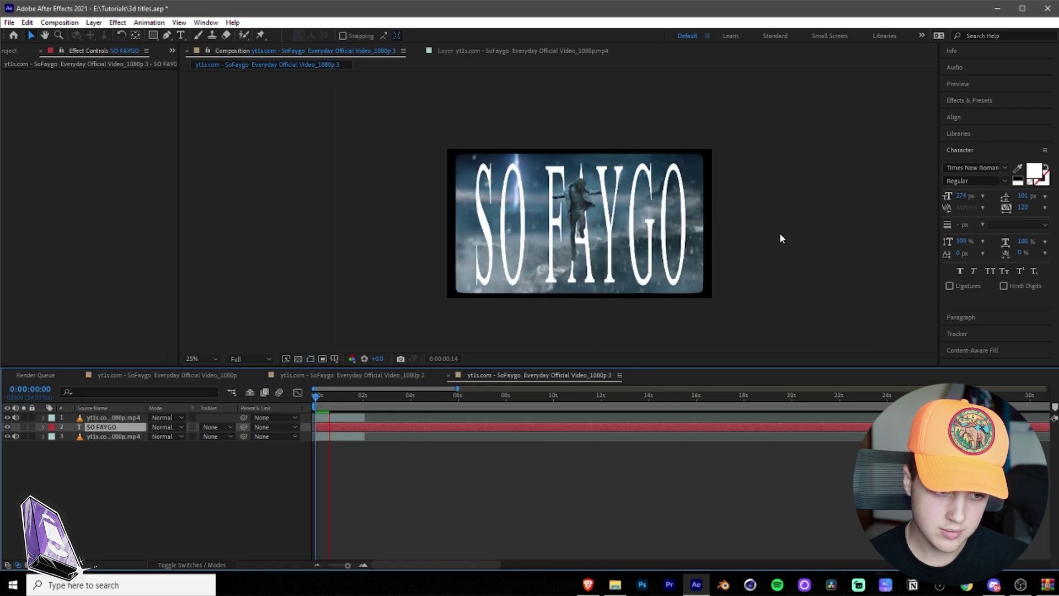
click(337, 396)
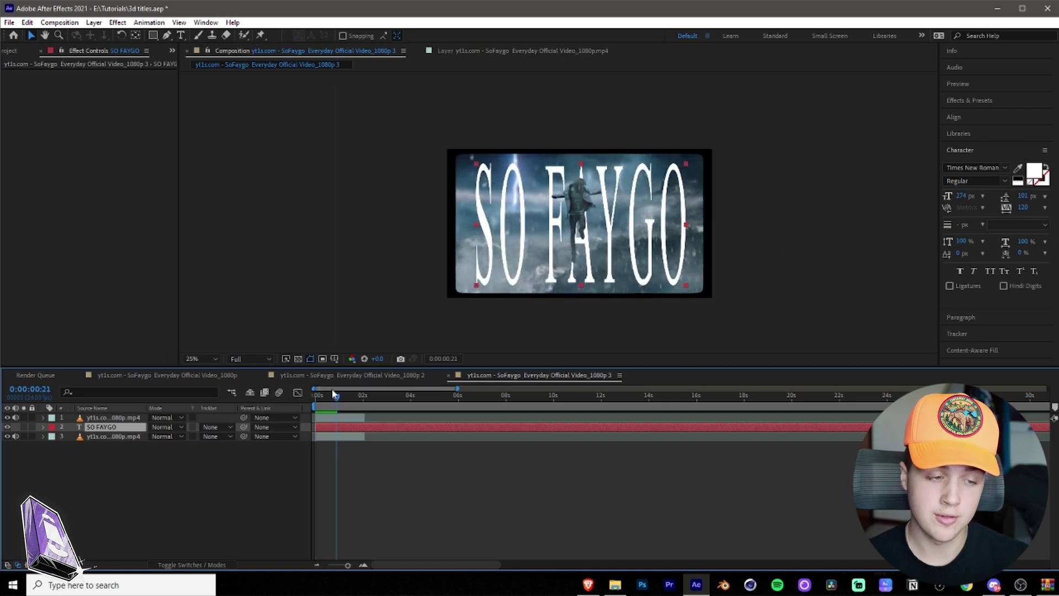
Step: Play the composition from the first frame to check the title behind the performer, and return to the start
drag(341, 398, 291, 403)
key(space)
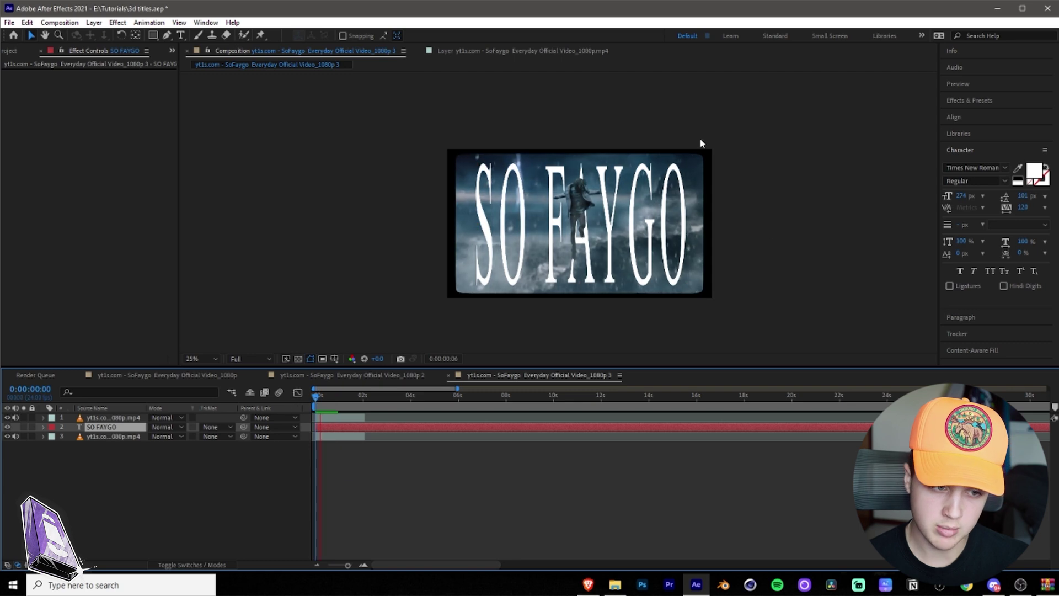
key(space)
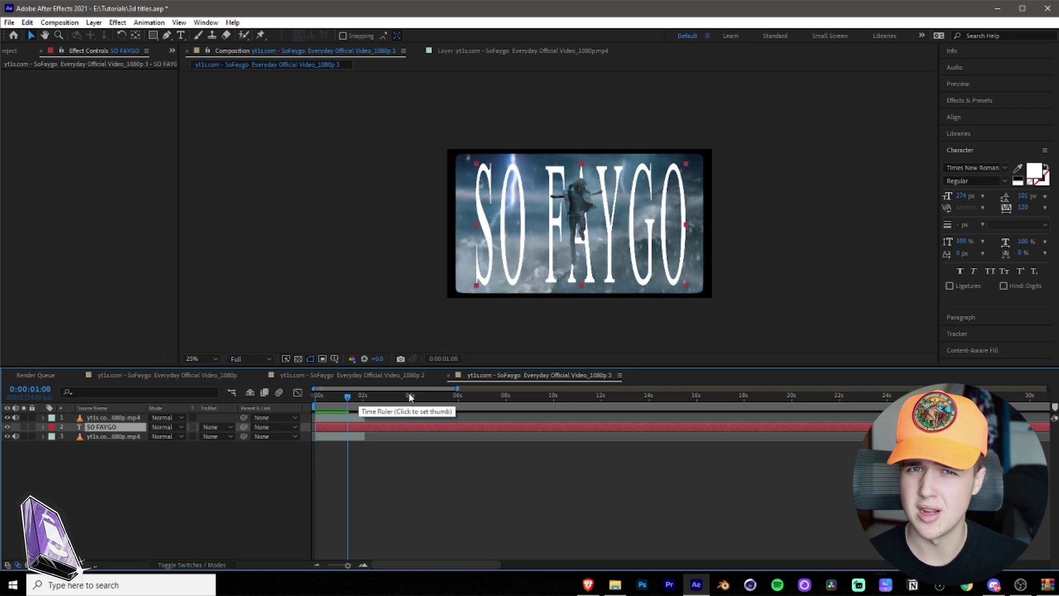
key(Home)
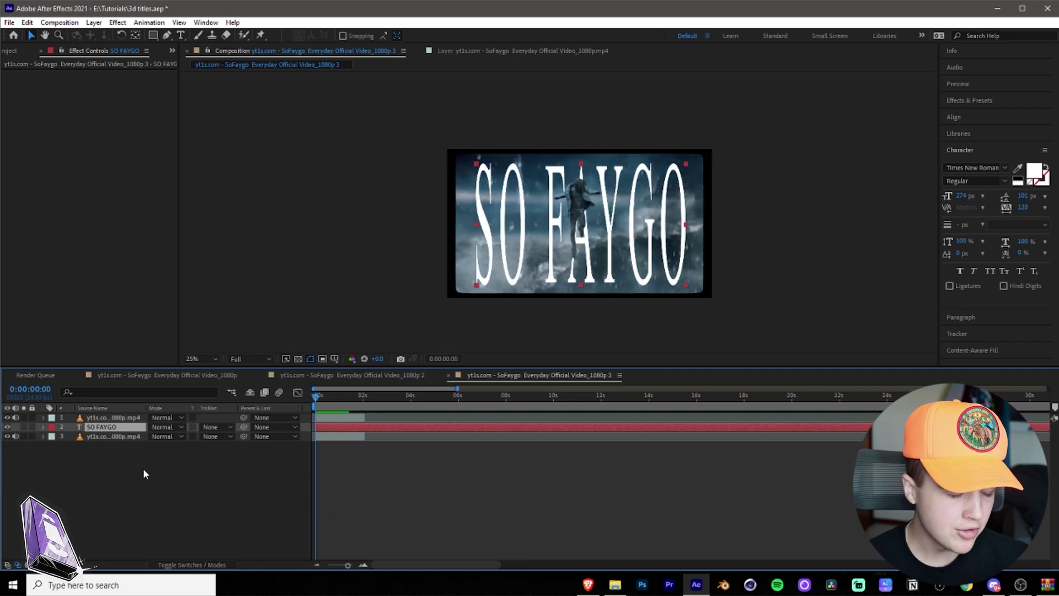
Step: Create a 1920 × 1080 px solid named "element" and apply the Video Copilot Element effect to it
click(143, 468)
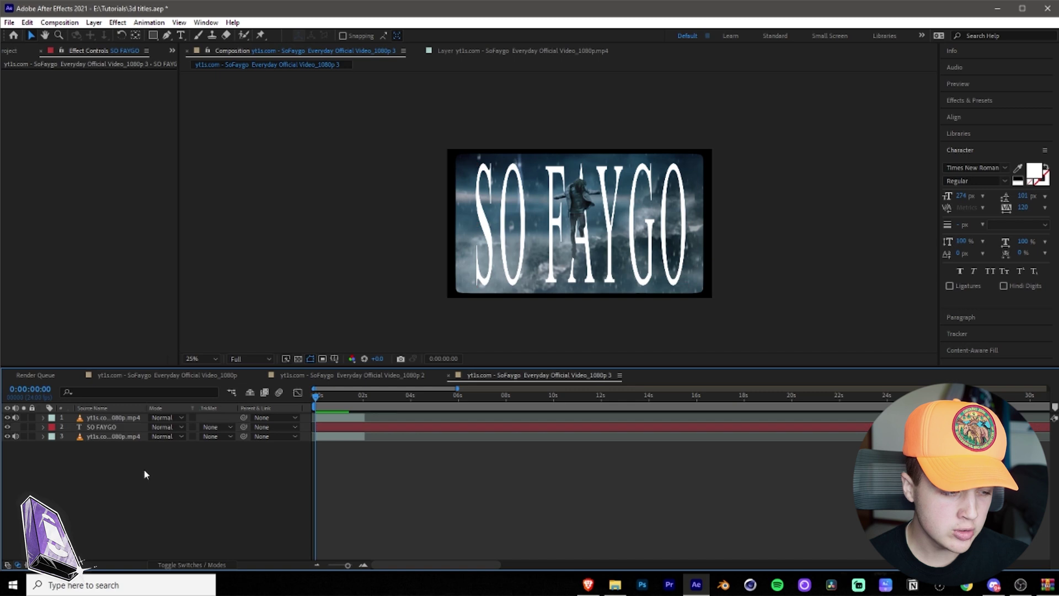
right_click(181, 496)
mouse_move(207, 364)
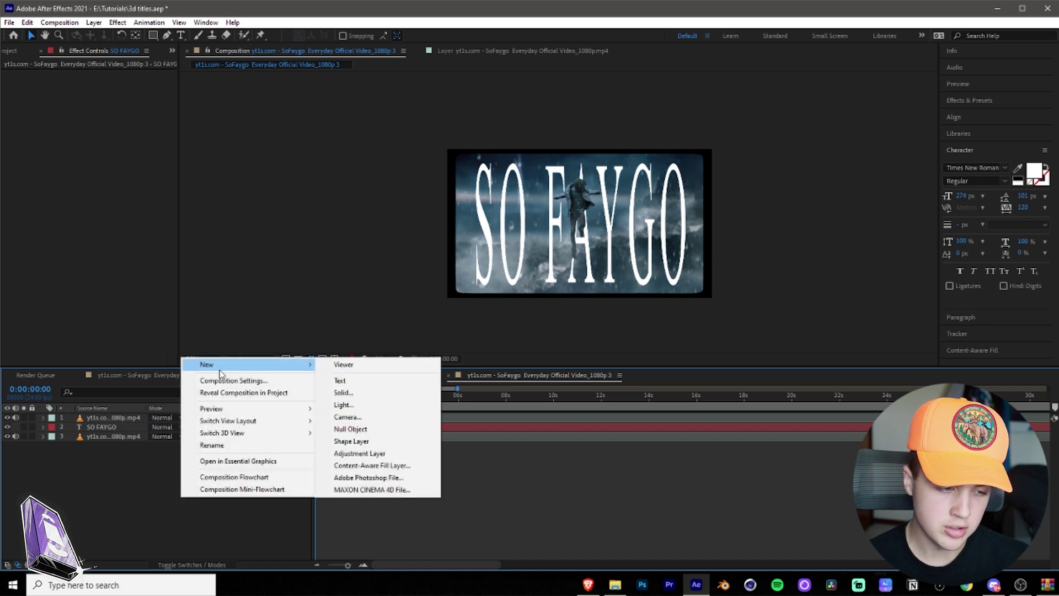
click(381, 391)
text(clement)
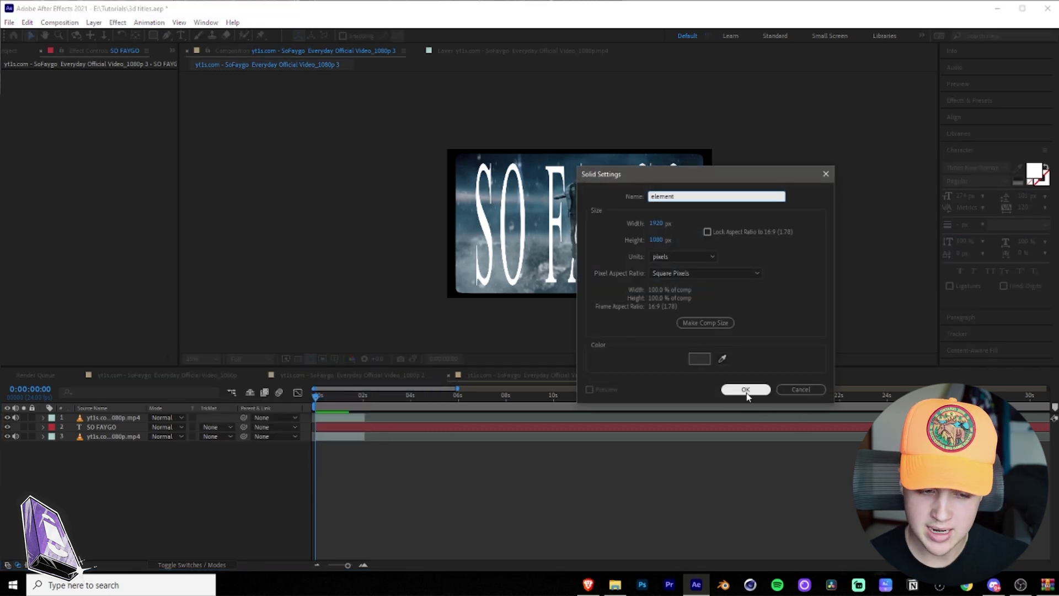
click(745, 390)
click(748, 394)
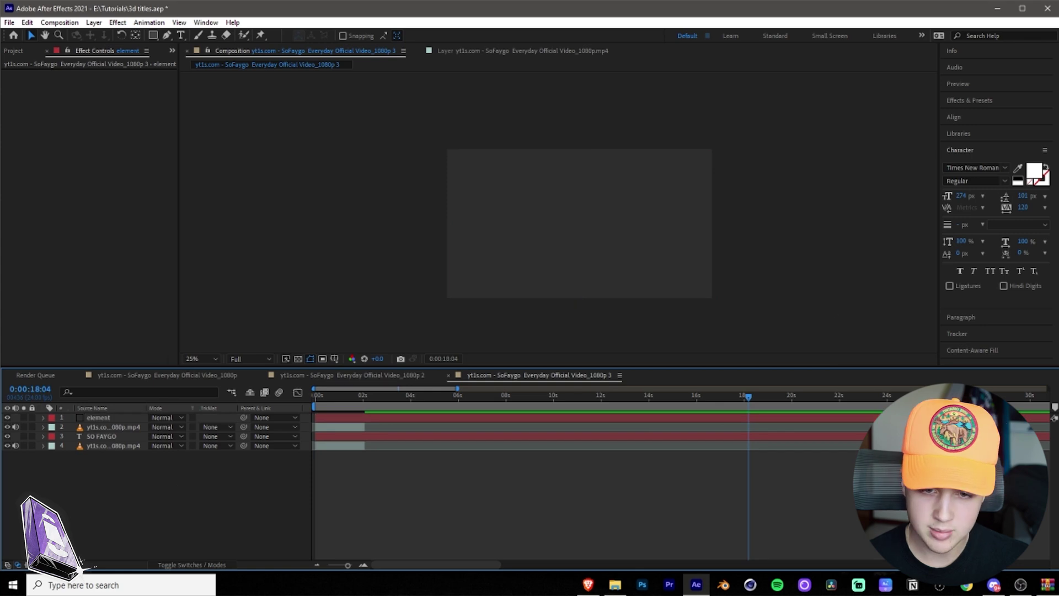
click(969, 100)
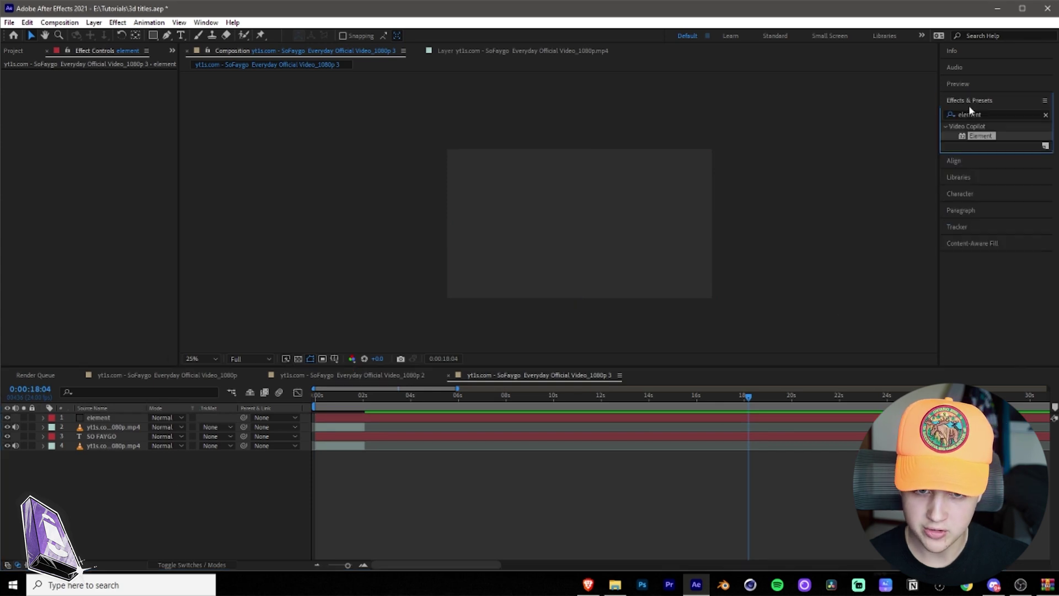
drag(967, 136, 91, 420)
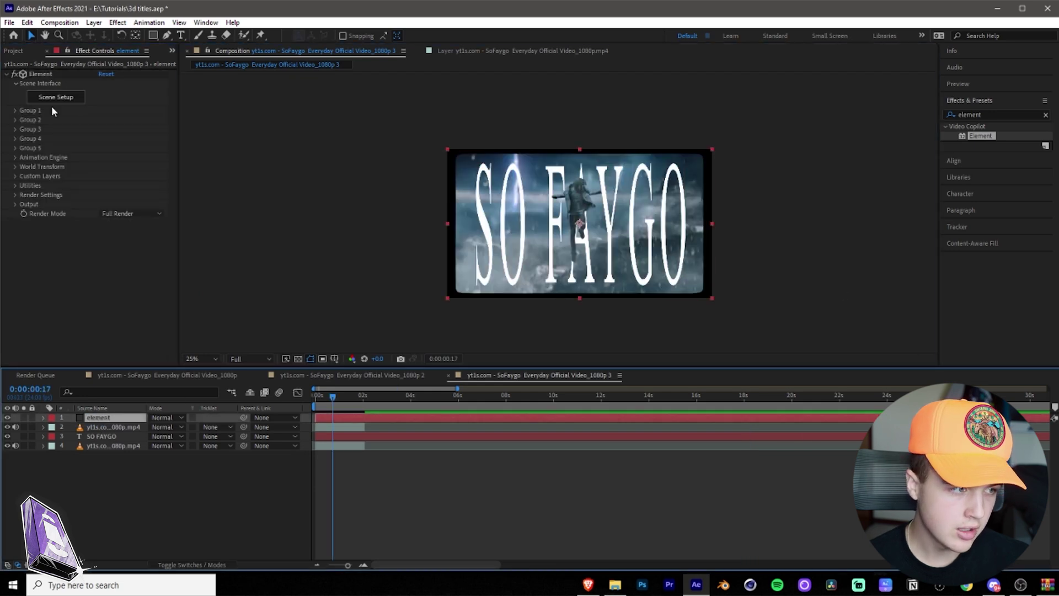
Step: Assign the SO FAYGO text layer as Path Layer 1 in Element's custom text and masks settings
click(15, 176)
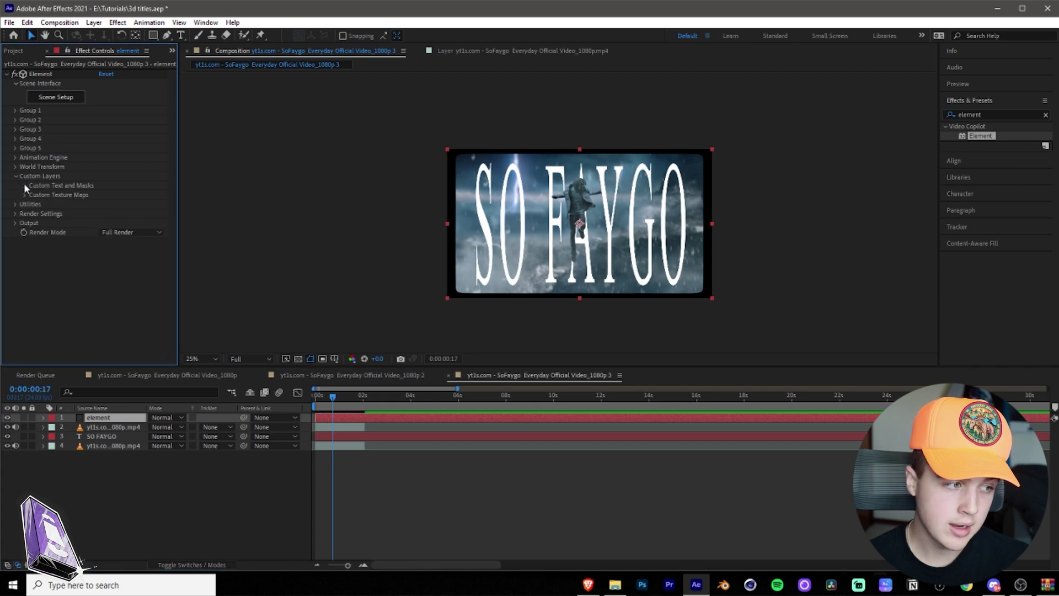
click(24, 186)
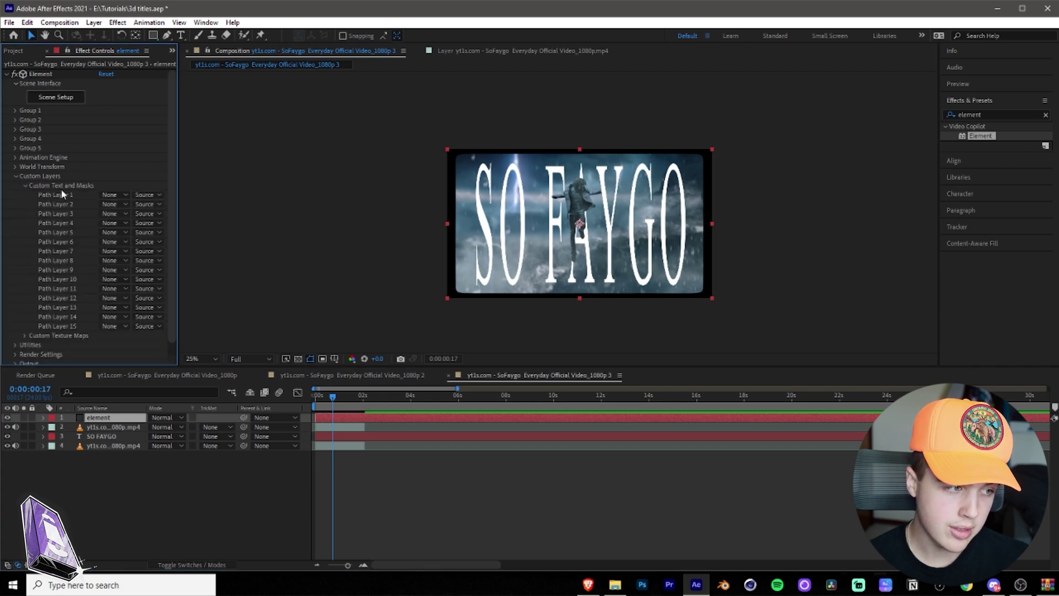
click(110, 195)
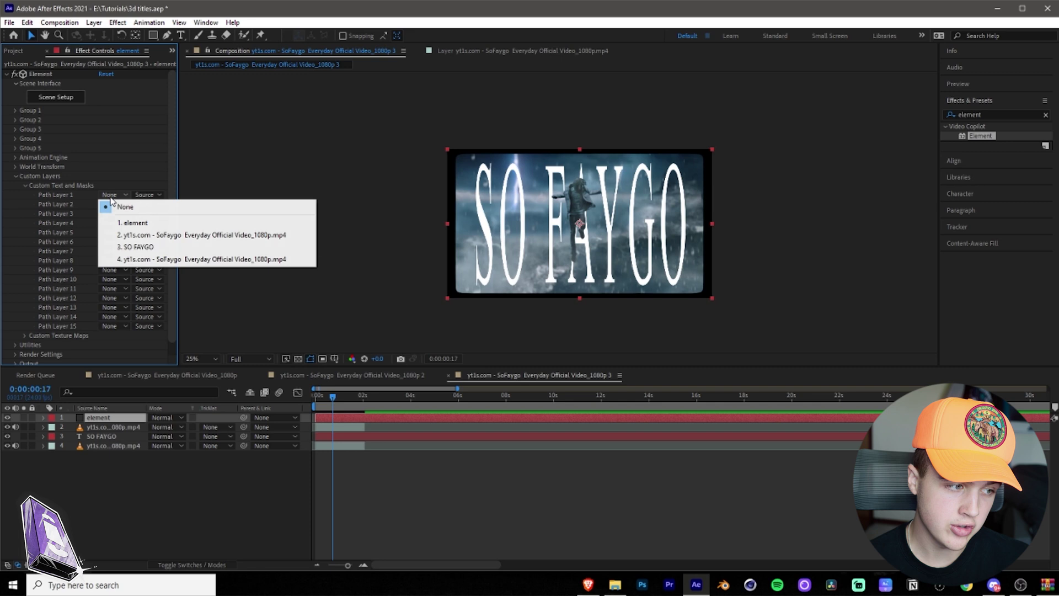
click(134, 246)
click(127, 251)
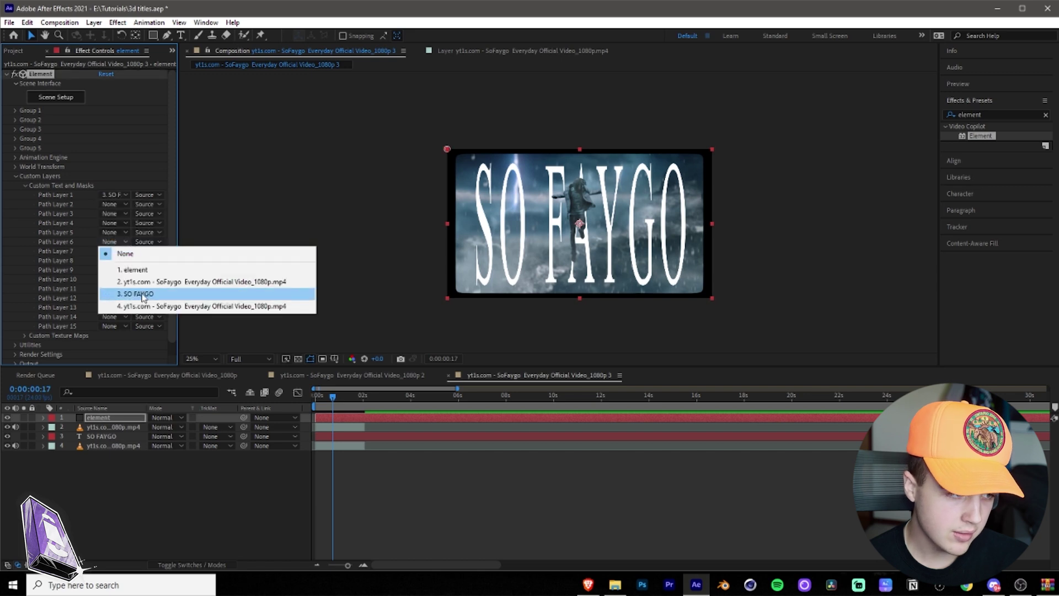
click(265, 188)
click(266, 175)
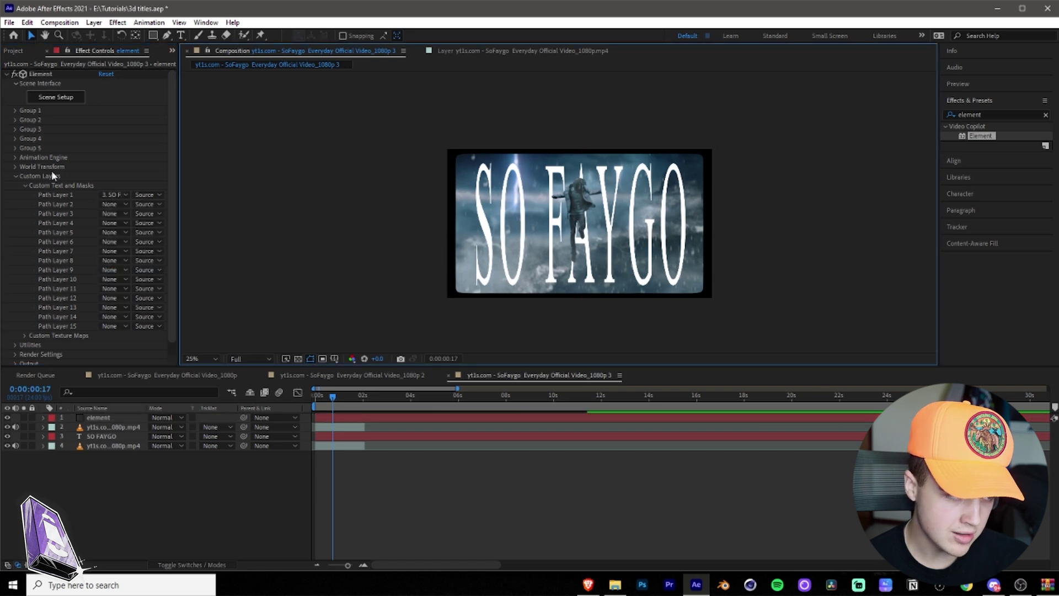
click(25, 186)
click(16, 176)
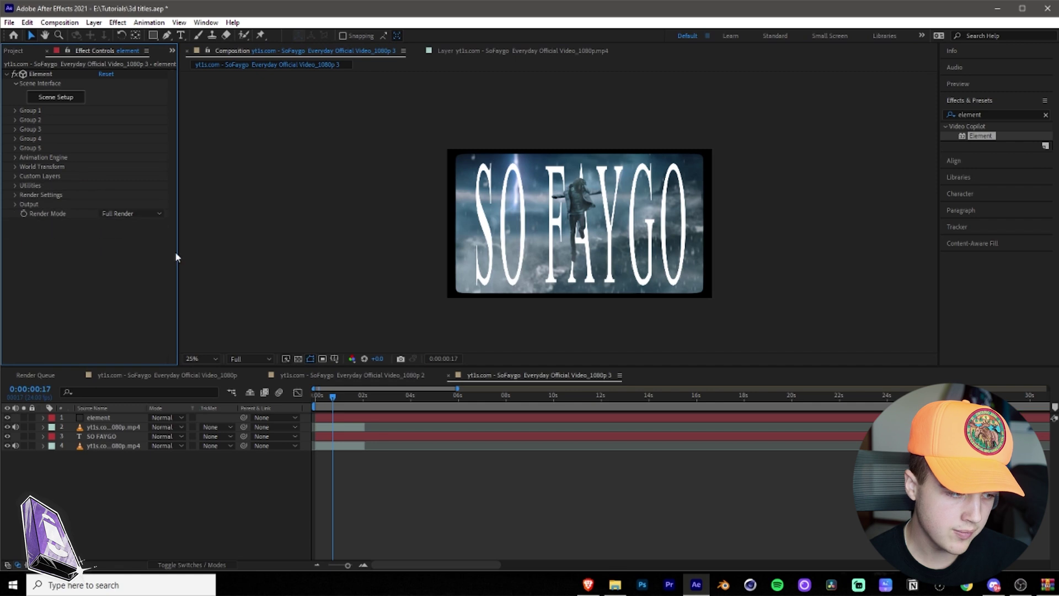
Step: Hide the SO FAYGO text layer and place the element layer directly below the performer cut-out
click(7, 437)
drag(99, 417, 93, 434)
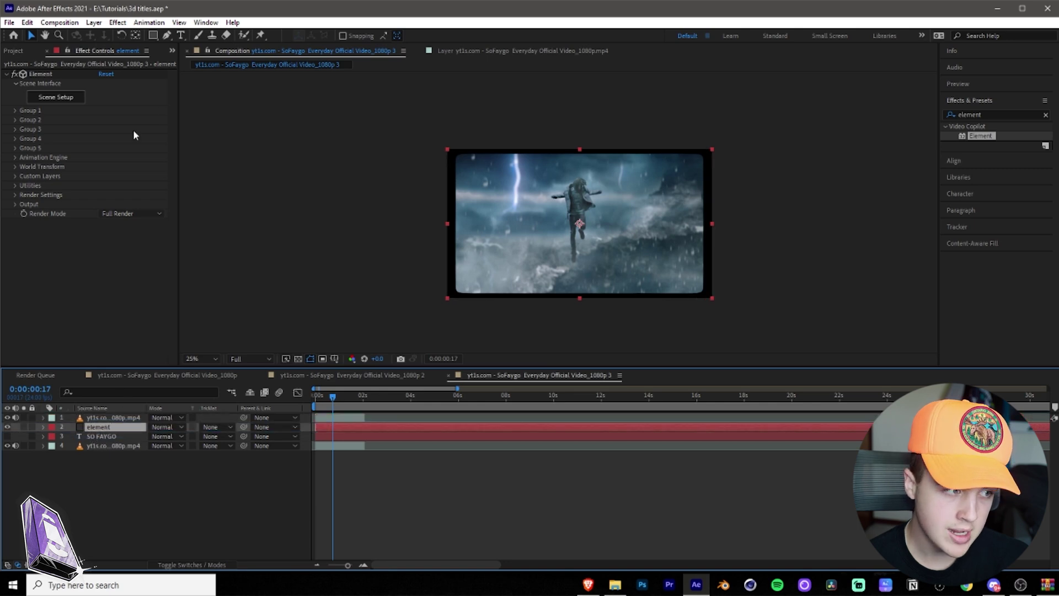
Step: Extrude the SO FAYGO path into a 3D model in Element's Scene Setup and view its depth
click(68, 102)
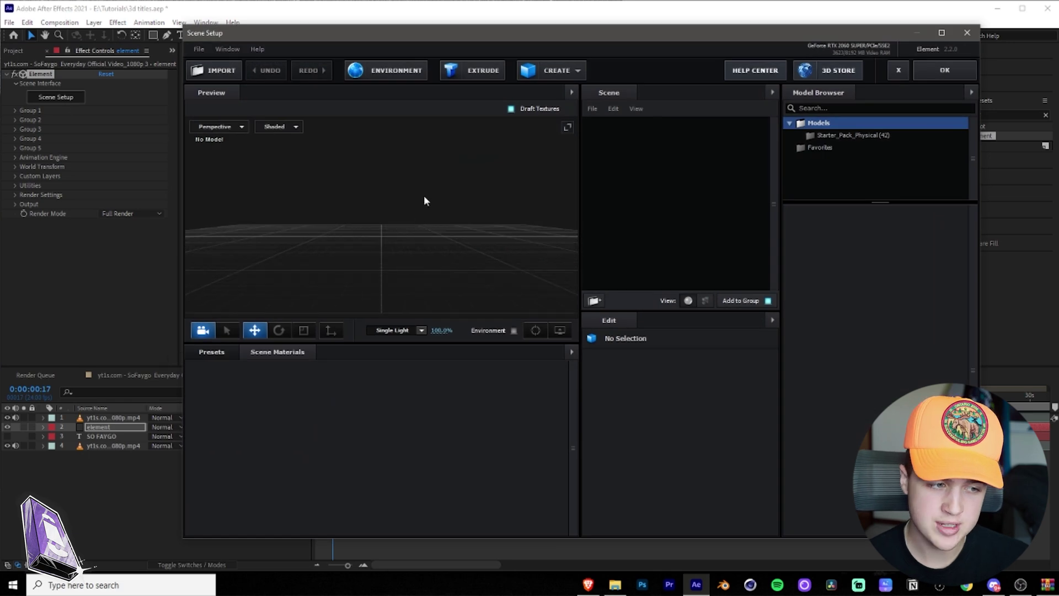
drag(424, 200, 525, 141)
click(472, 70)
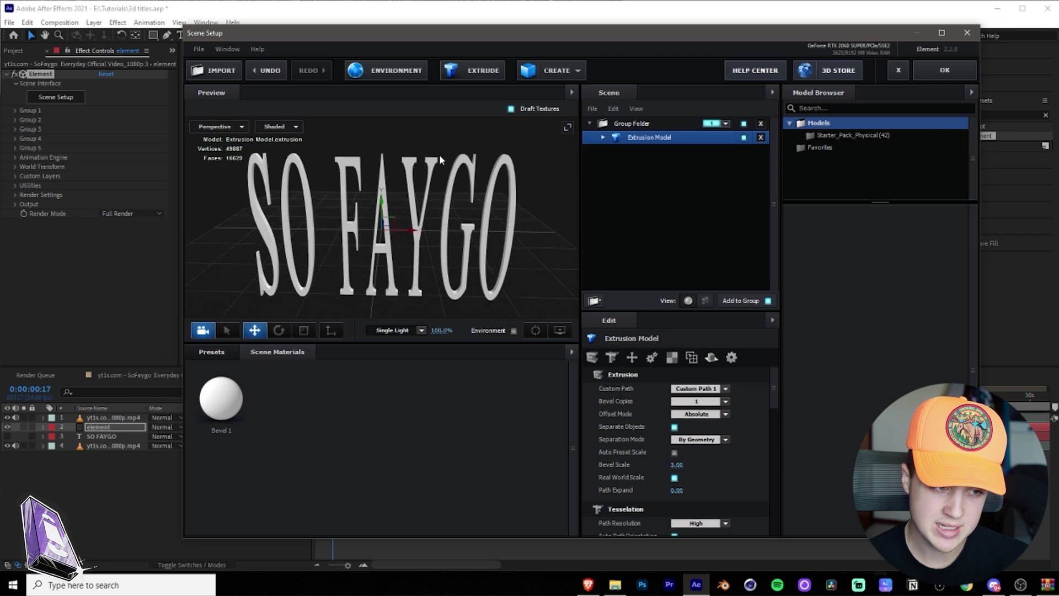
drag(439, 154, 442, 206)
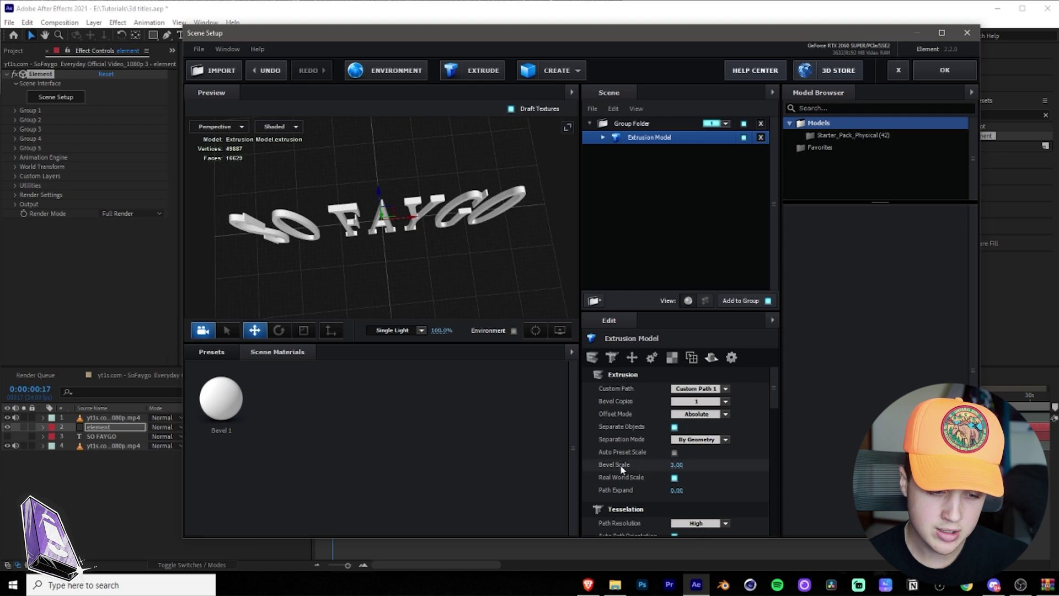
Step: Set the extruded title's Bevel Scale to 15.27 and undo the shift of the model
drag(691, 466, 466, 466)
drag(446, 250, 374, 271)
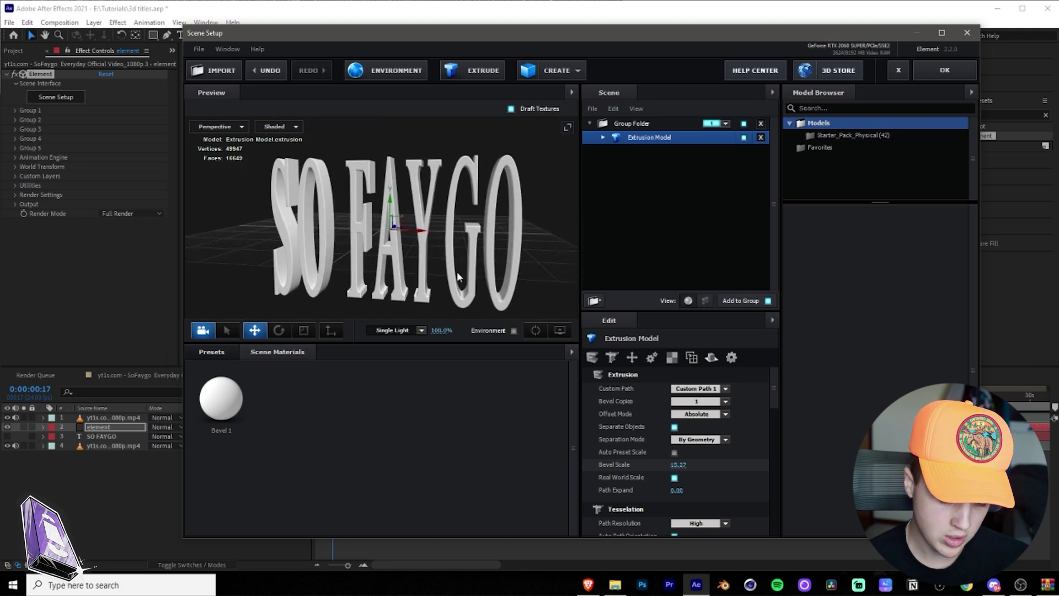
key(ctrl+z)
Step: Apply the stone_block_wall material from the Pro_Shaders_2 Stone presets to the extruded title and accept the scene
click(206, 352)
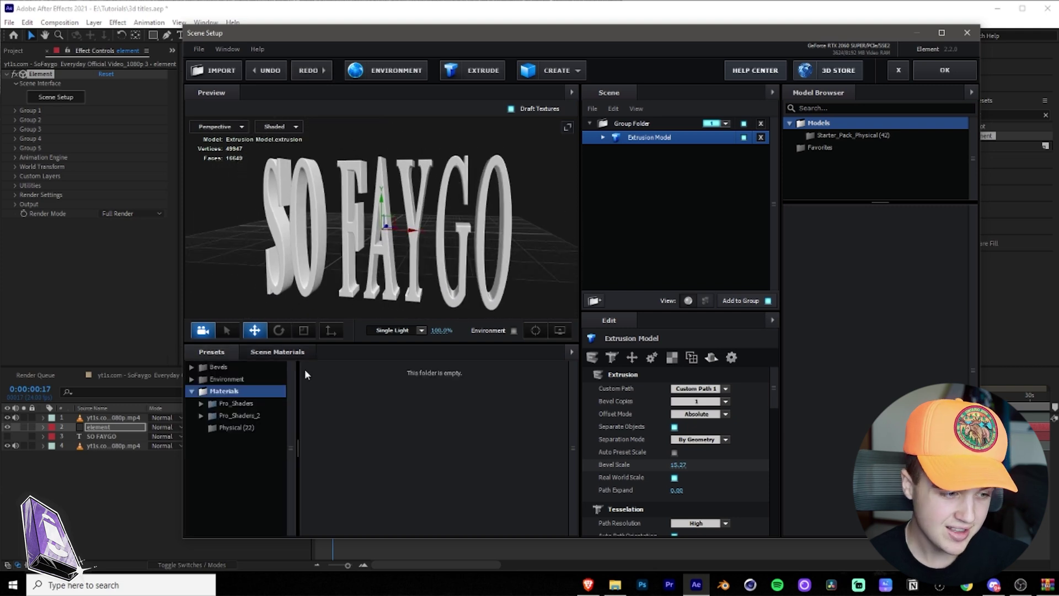
click(242, 427)
scroll(502, 470, down, 5)
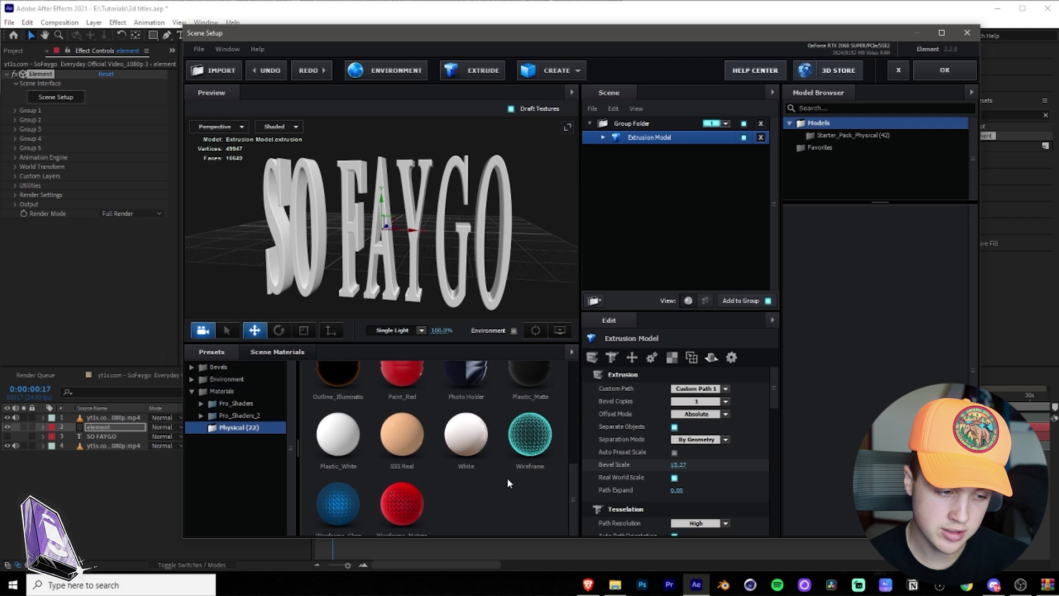
scroll(507, 484, up, 2)
mouse_move(402, 488)
mouse_down()
mouse_move(399, 272)
mouse_move(413, 491)
mouse_up()
double_click(242, 416)
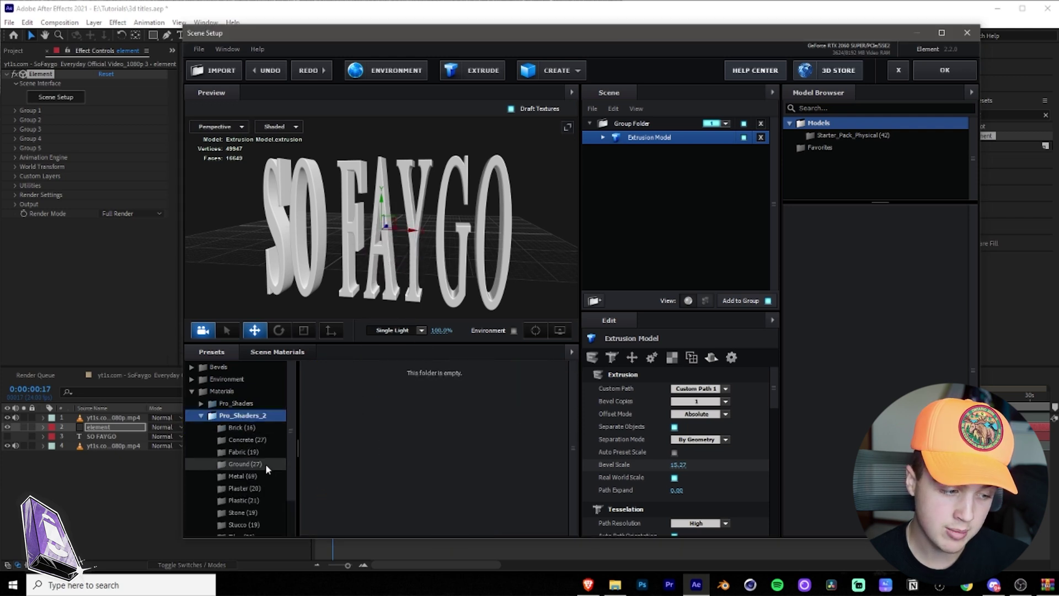
scroll(265, 466, down, 1)
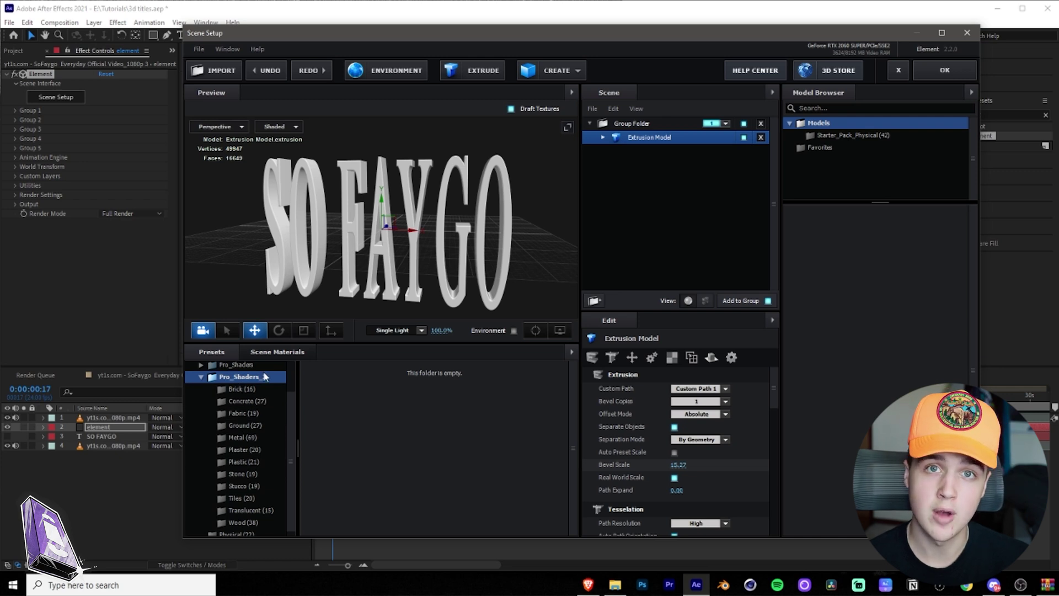
click(243, 474)
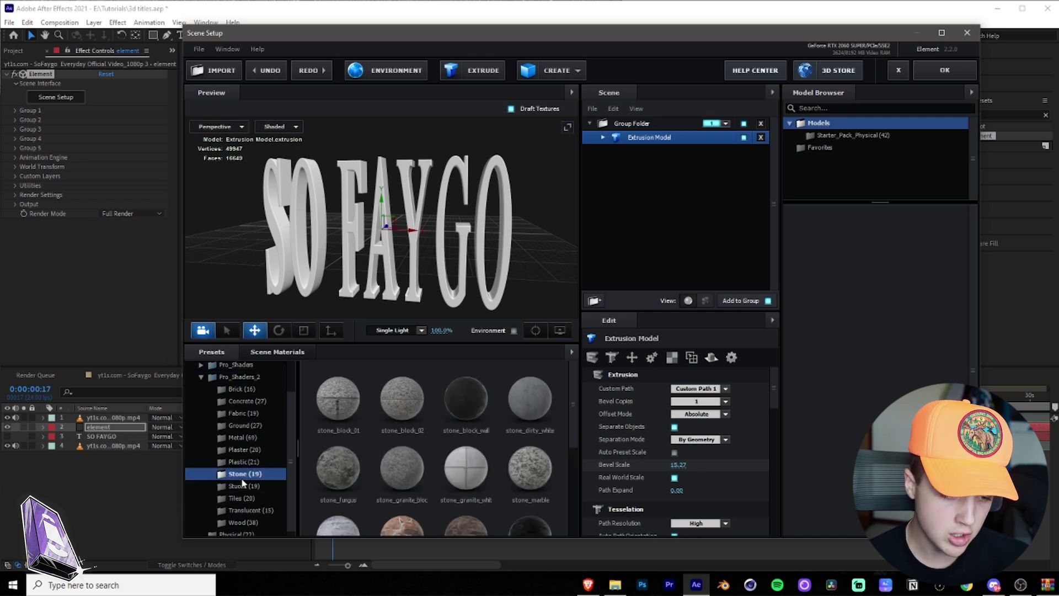
click(467, 398)
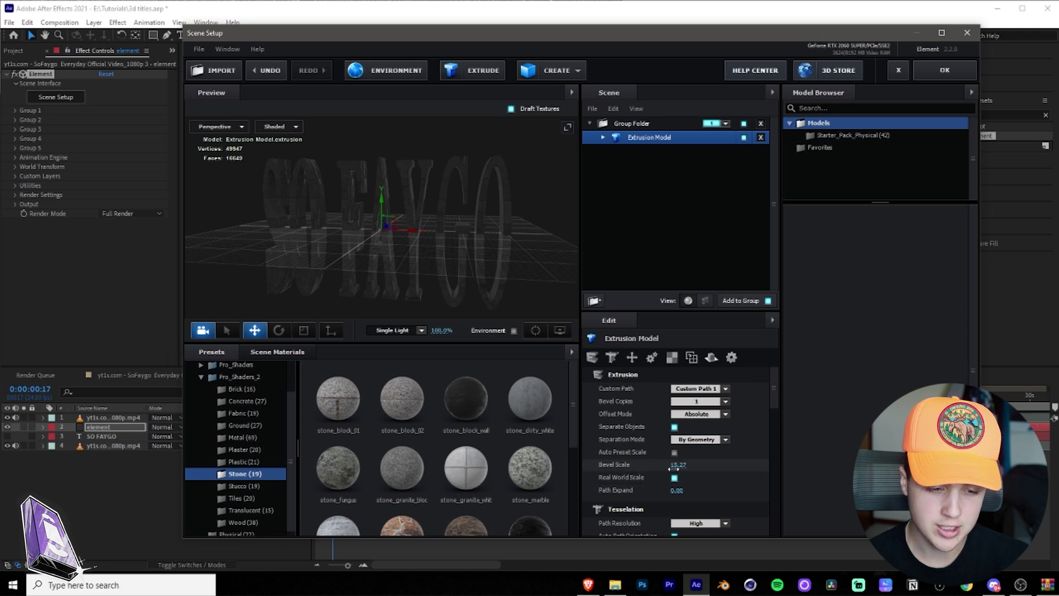
click(951, 75)
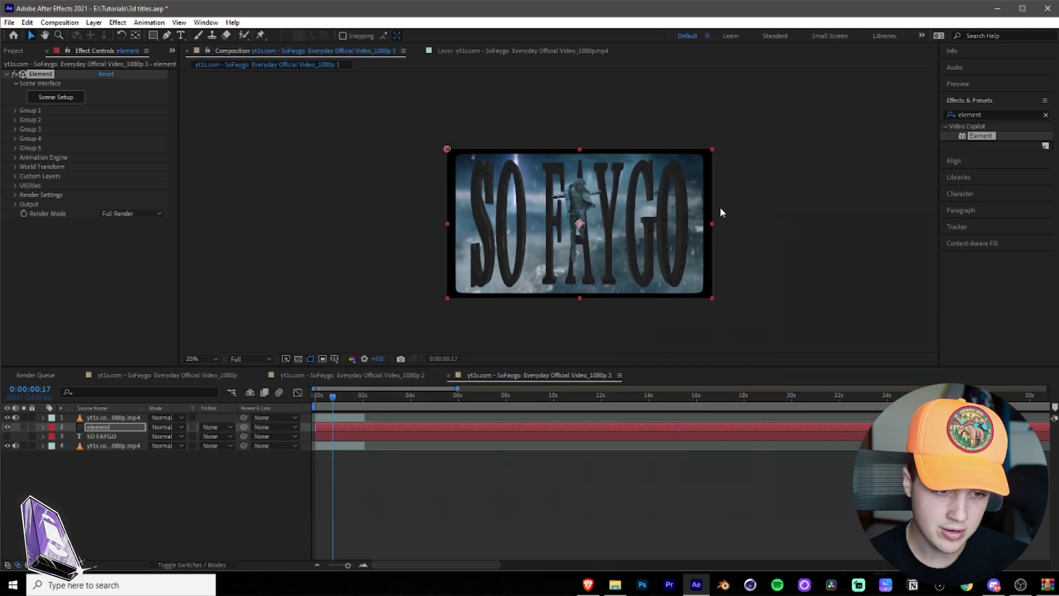
Step: Scrub through the first SoFaygo composition to review the animated title reference, and return to composition 3 at its first frame
drag(336, 397, 266, 405)
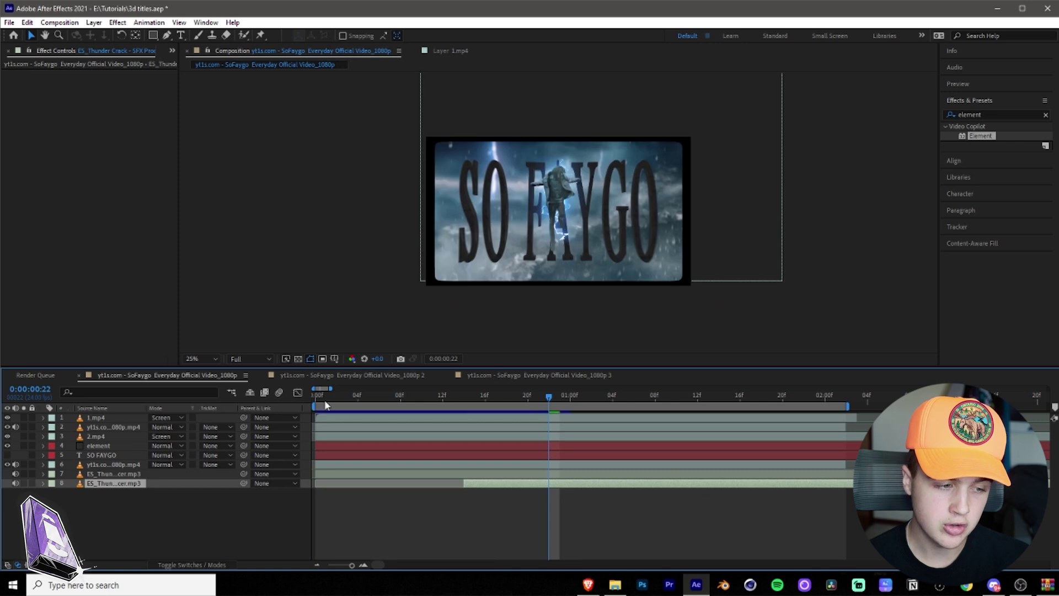
drag(326, 404, 291, 481)
drag(206, 482, 577, 507)
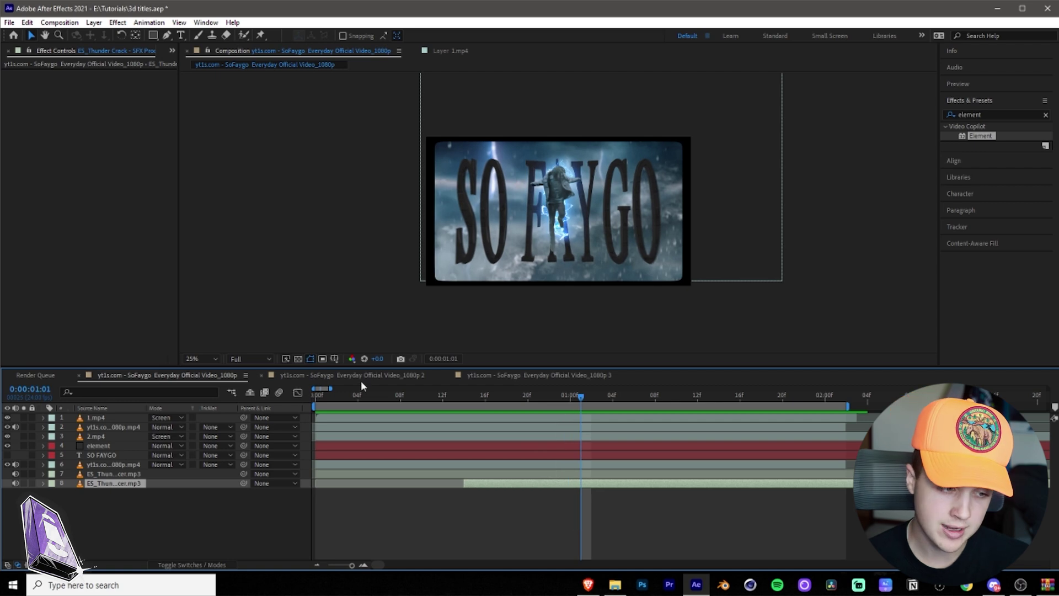
click(516, 375)
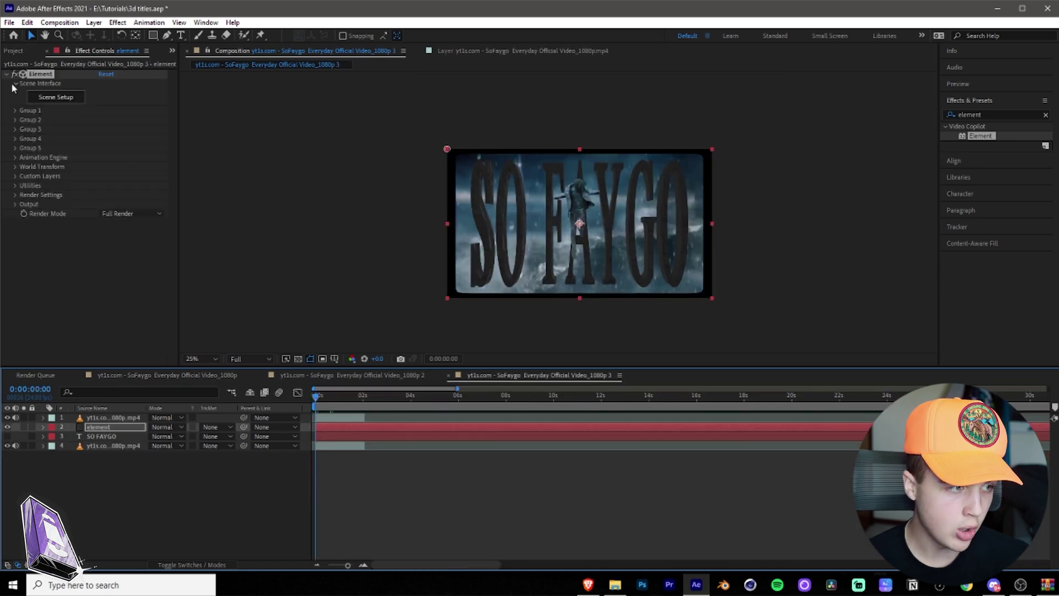
Step: Enable Multi-Object under Group 1's Particle Look in the Element effect and widen the effect controls to show full property names
click(15, 110)
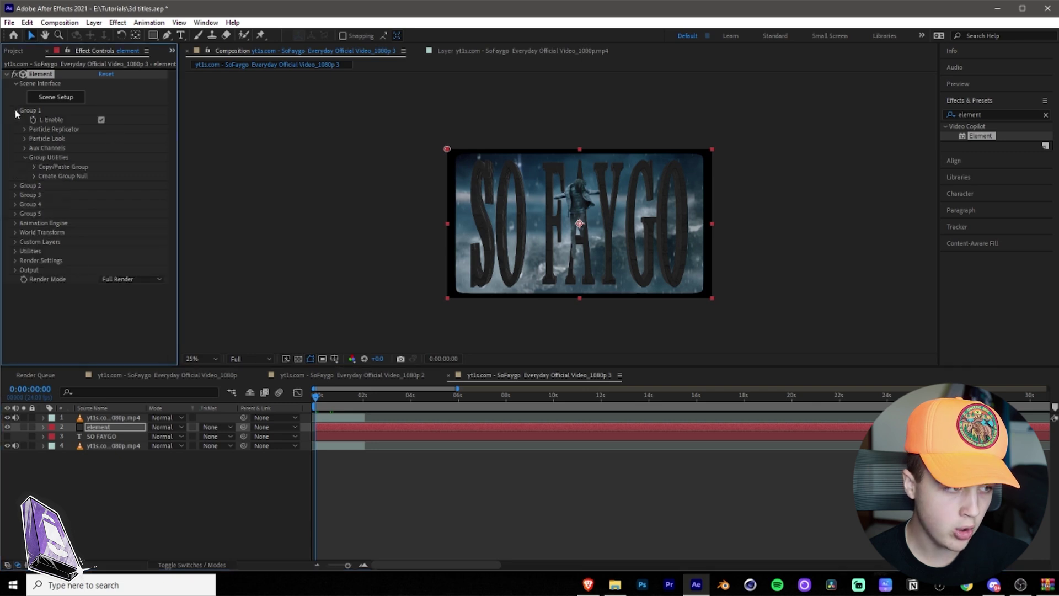
click(23, 138)
click(34, 213)
click(101, 223)
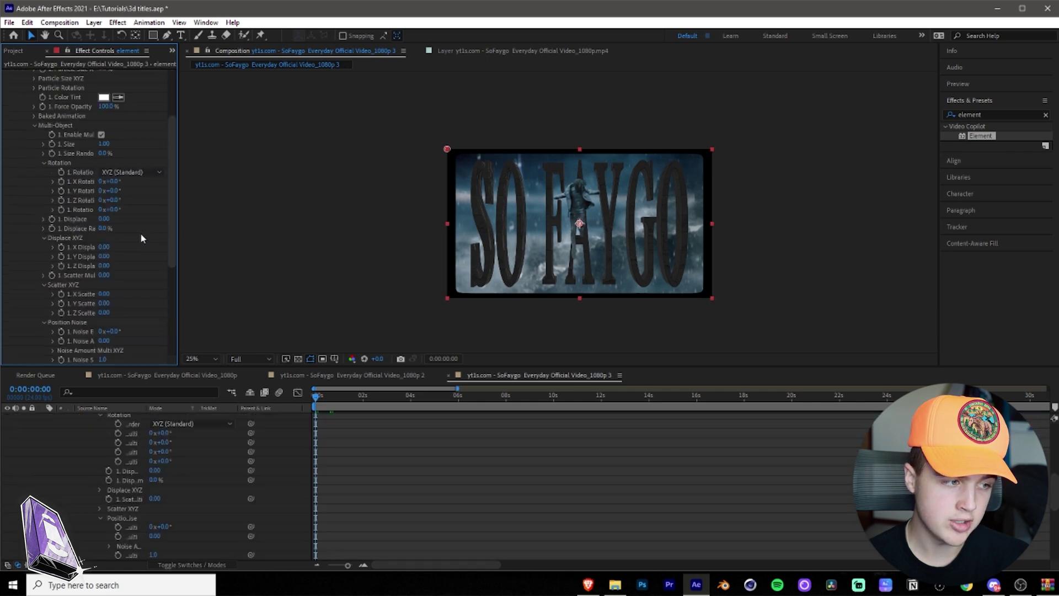
drag(177, 250, 270, 262)
scroll(239, 243, up, 3)
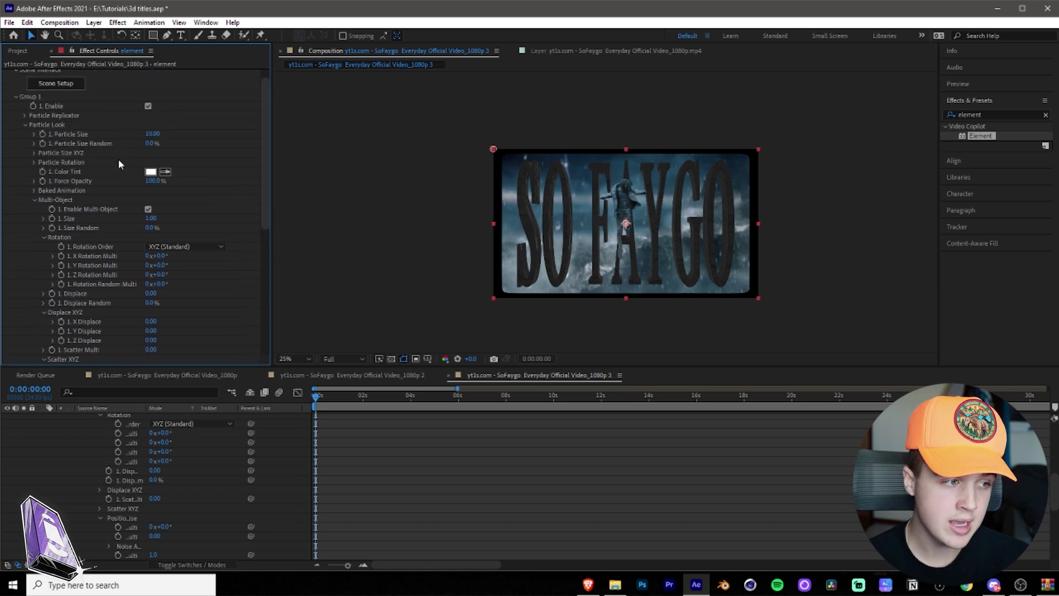
Step: Set starting keyframes at 0:00:00:00 for Group 1's Particle Size at 10.00 and Rotation Random Multi at 0x+0.0°
click(309, 401)
click(43, 131)
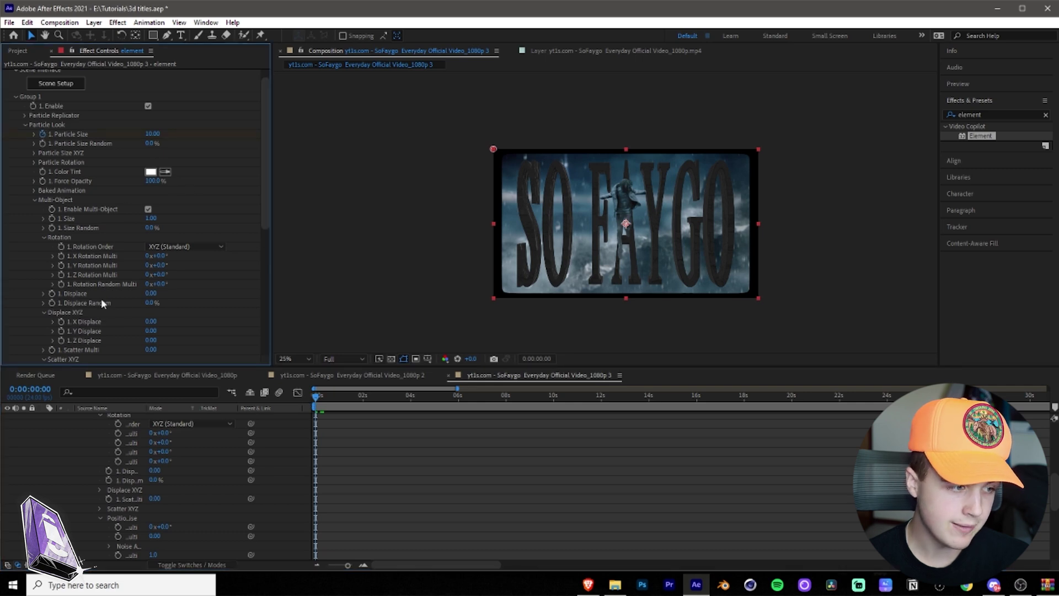
click(62, 284)
click(61, 283)
drag(154, 283, 49, 323)
key(ctrl+z)
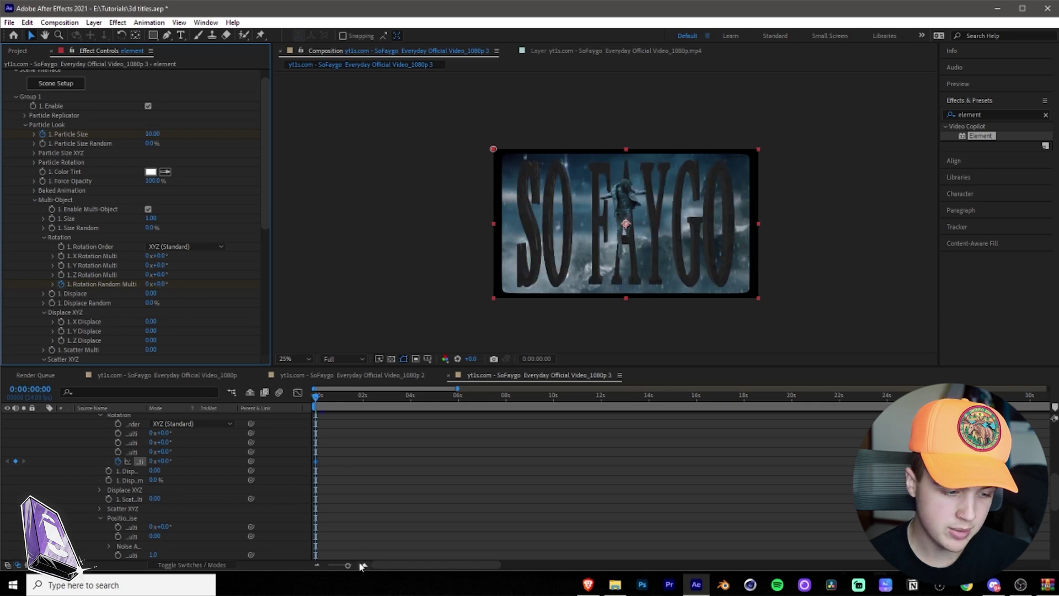
Step: Limit the element layer's timeline listing to its keyframed properties only
drag(348, 565, 349, 565)
scroll(168, 472, up, 6)
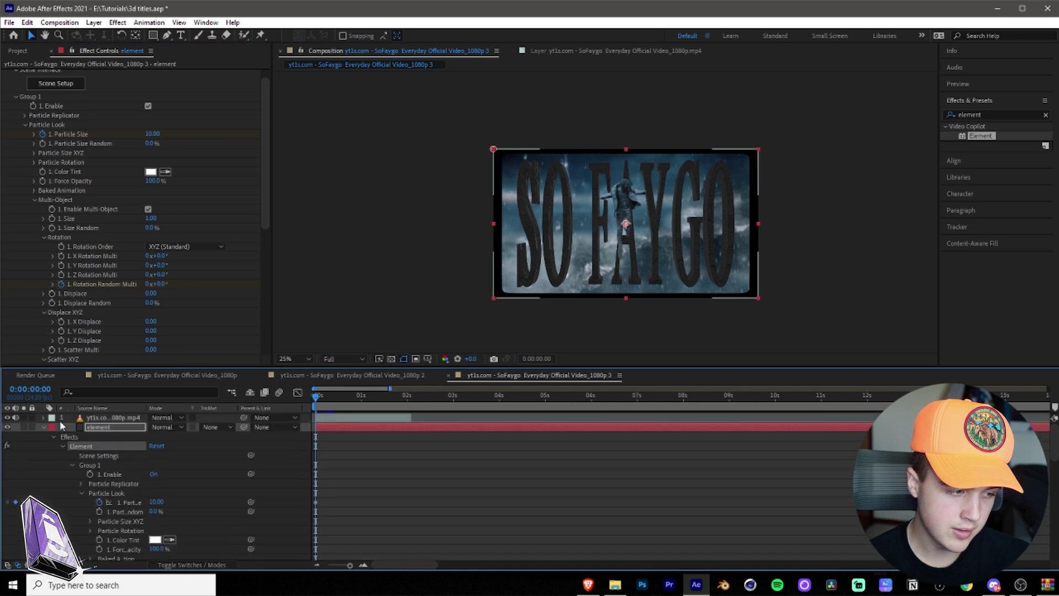
click(45, 427)
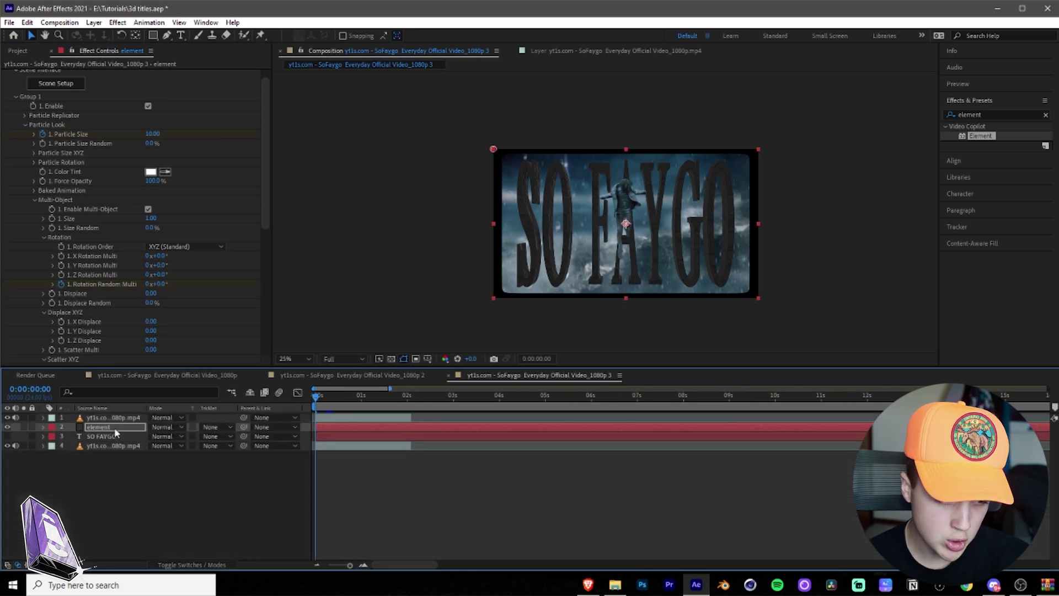
key(u)
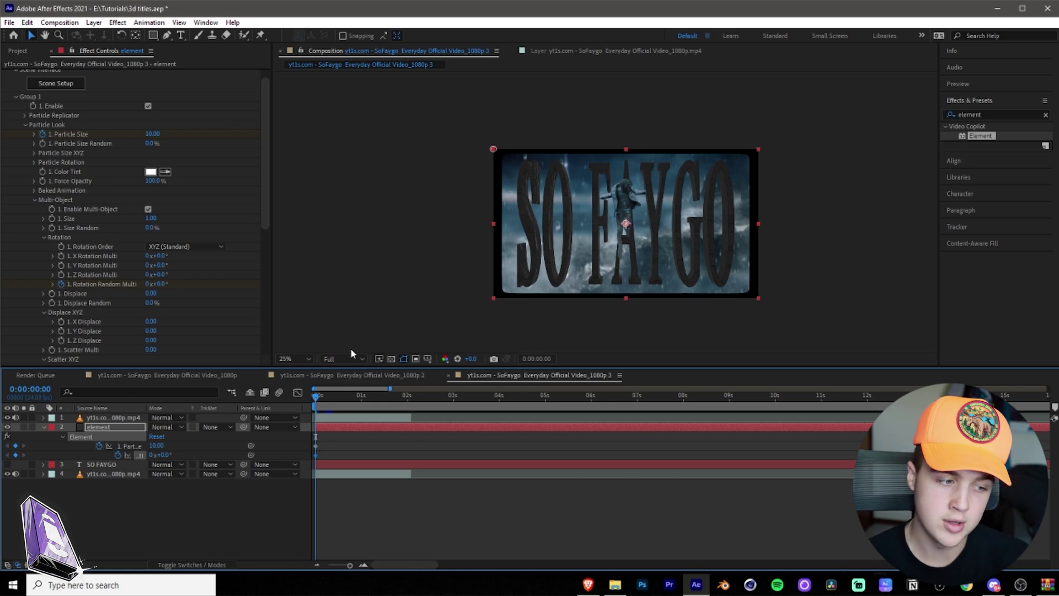
drag(350, 565, 352, 565)
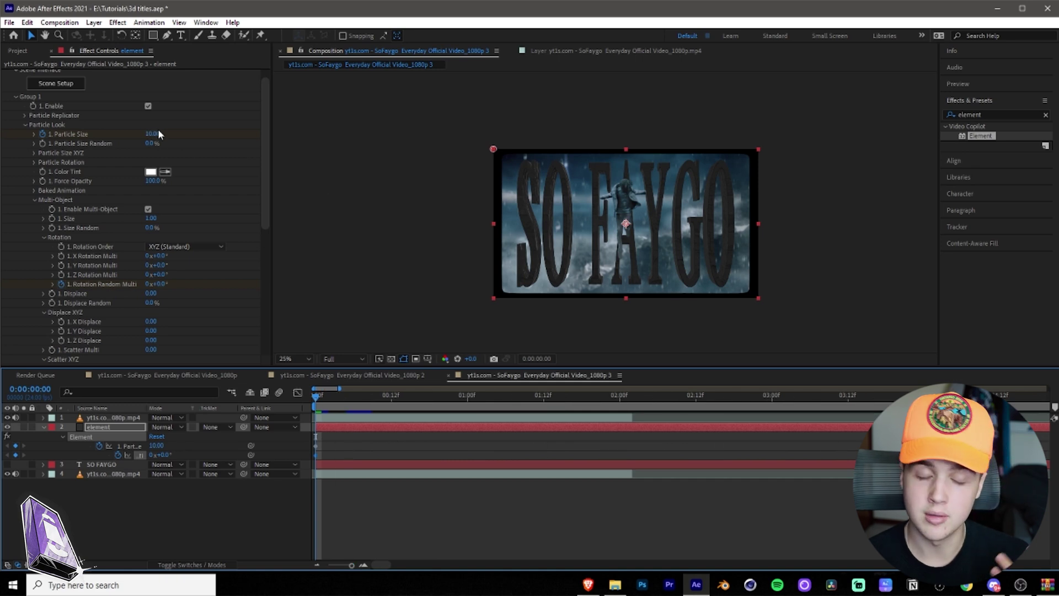
Step: Animate Group 1's Particle Size from 0.00 at 0:00:00:00 to 9.00 at 0:00:00:20
drag(159, 134, 2, 158)
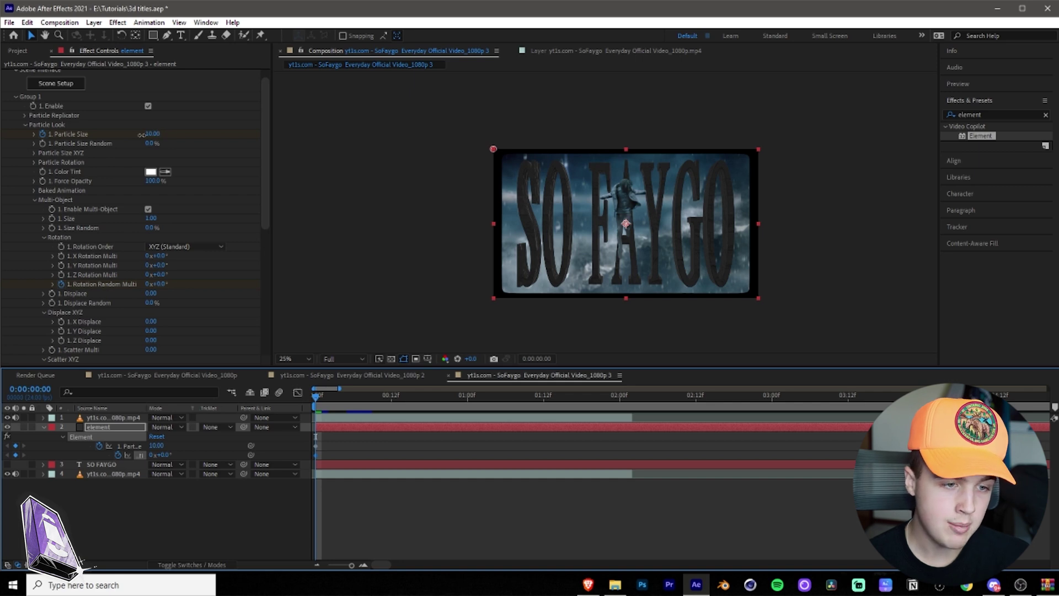
drag(331, 398, 445, 419)
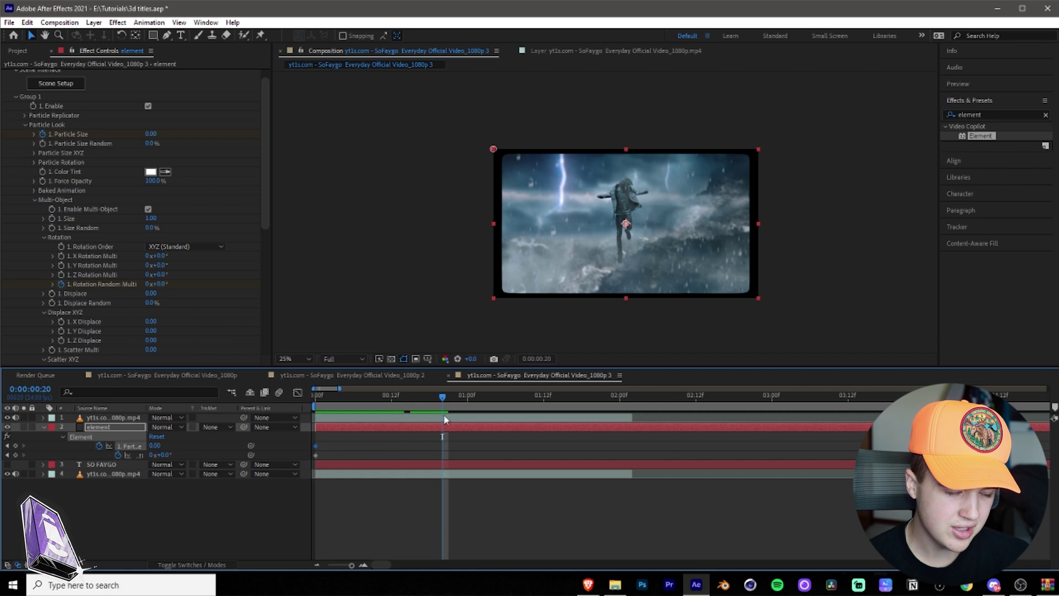
drag(154, 134, 190, 159)
click(157, 133)
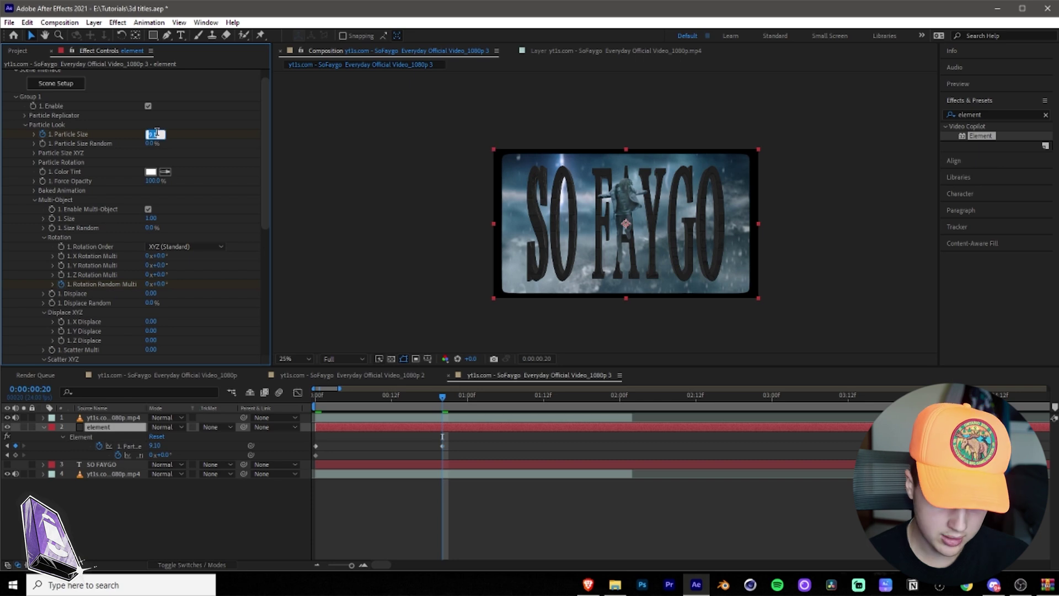
text(9)
key(Return)
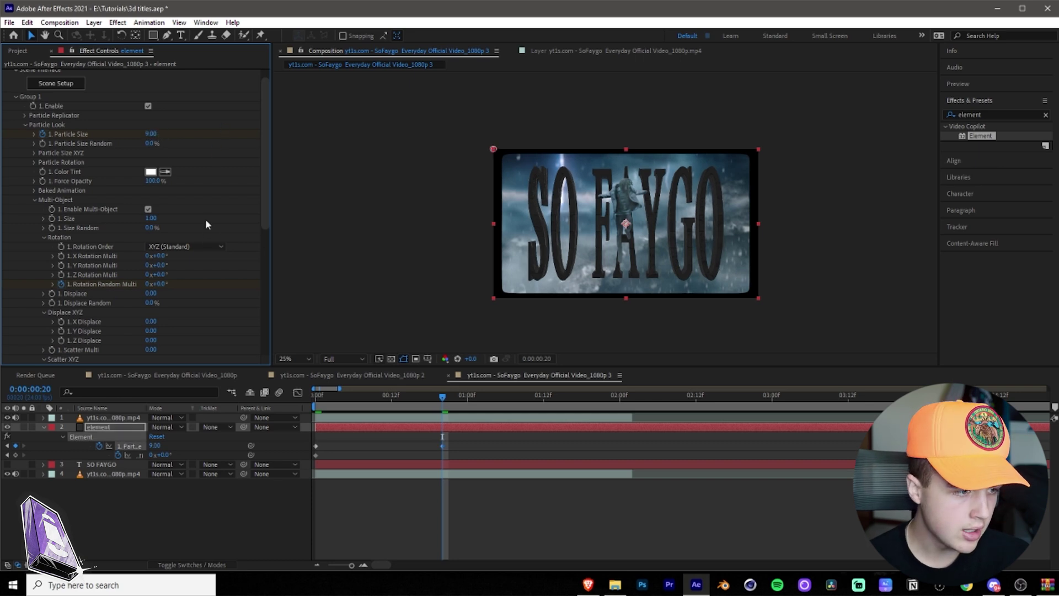
Step: Animate Rotation Random Multi from 2x+0.0° at 0:00:00:00 to 0x+0.0° at 0:00:00:20, and preview from the first frame
click(323, 398)
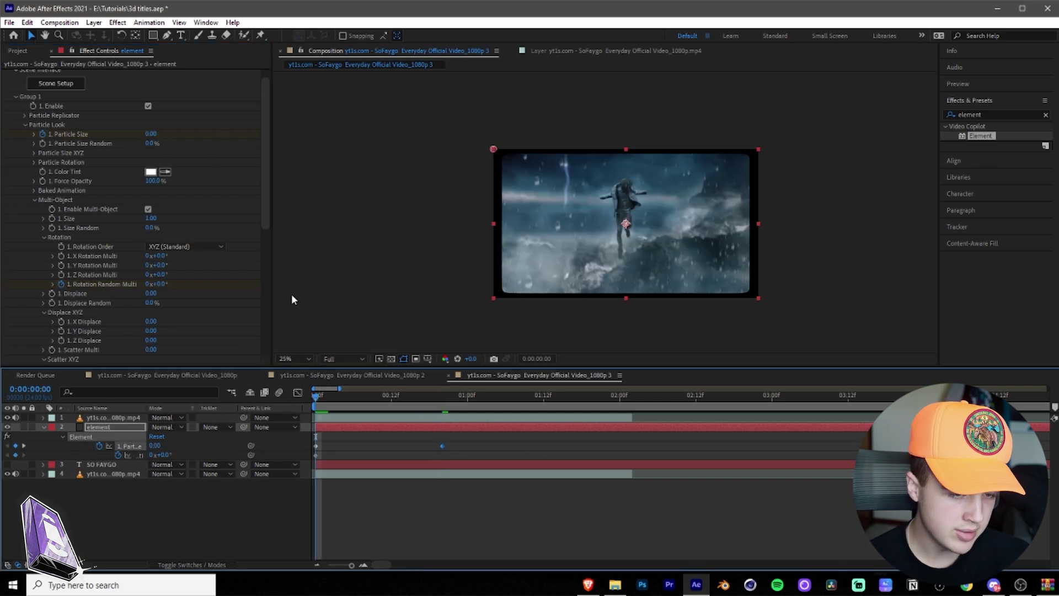
click(148, 283)
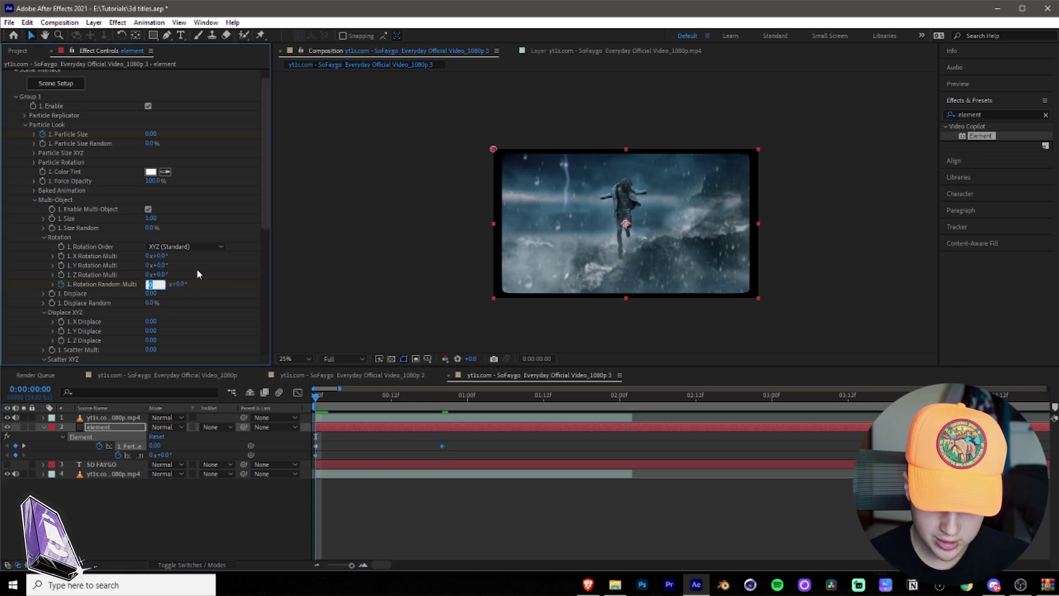
text(2)
key(Return)
click(442, 396)
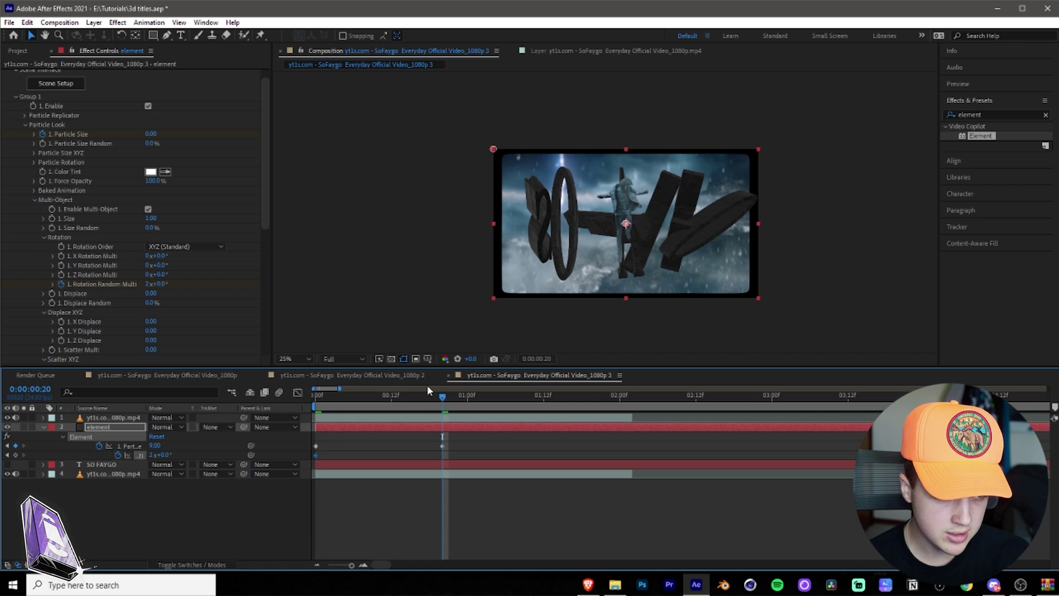
click(148, 283)
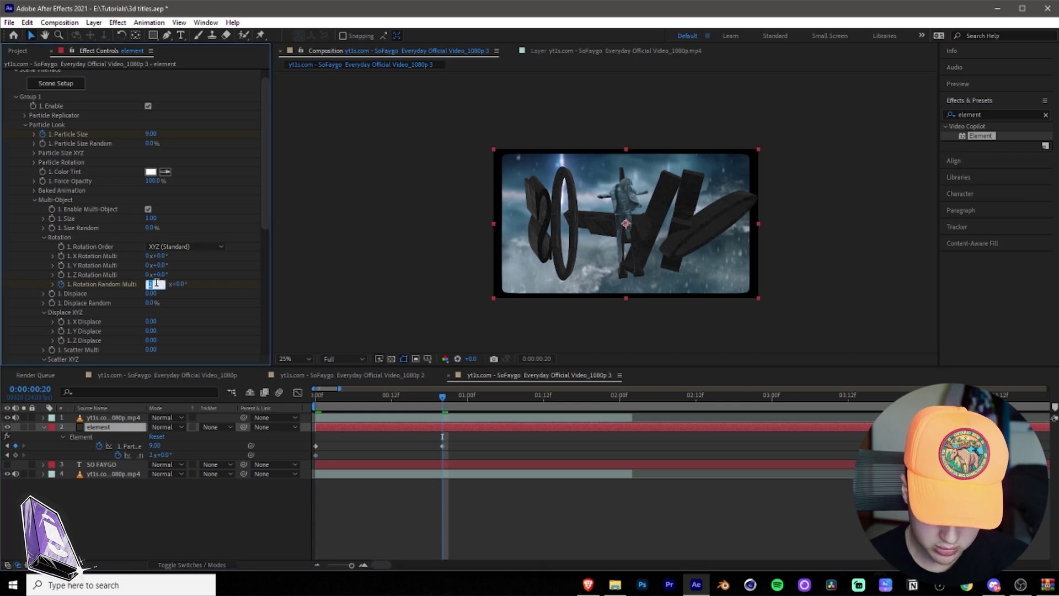
text(0)
key(Return)
click(316, 397)
key(space)
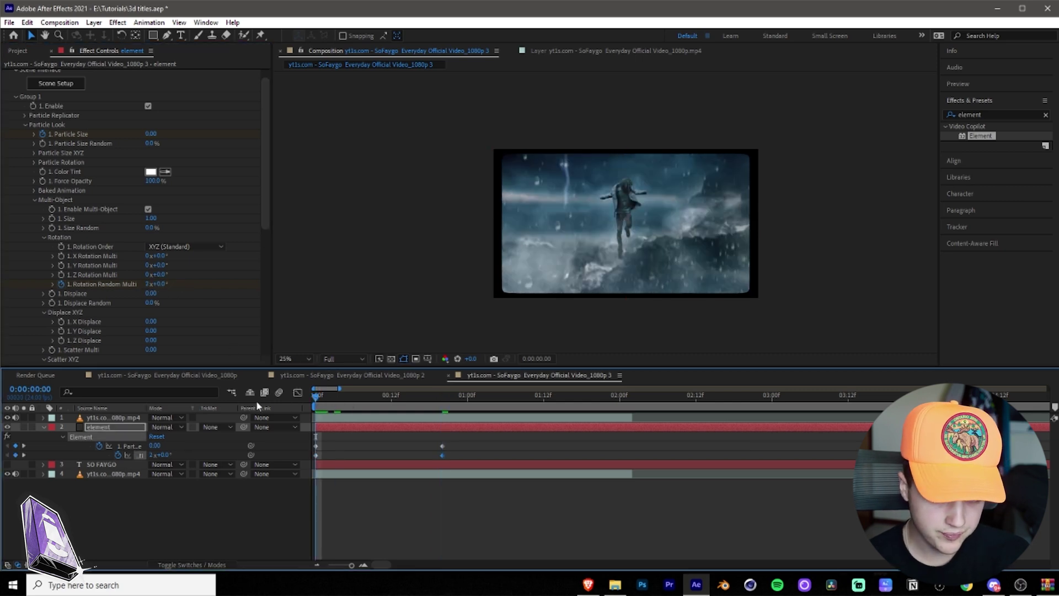
Step: Add keyframes at 0:00:02:01 with Particle Size 10.50 and Rotation Random Multi about 0x-33.0°, and preview the animation
mouse_move(317, 398)
mouse_down()
mouse_move(449, 397)
mouse_move(450, 409)
mouse_move(626, 436)
mouse_up()
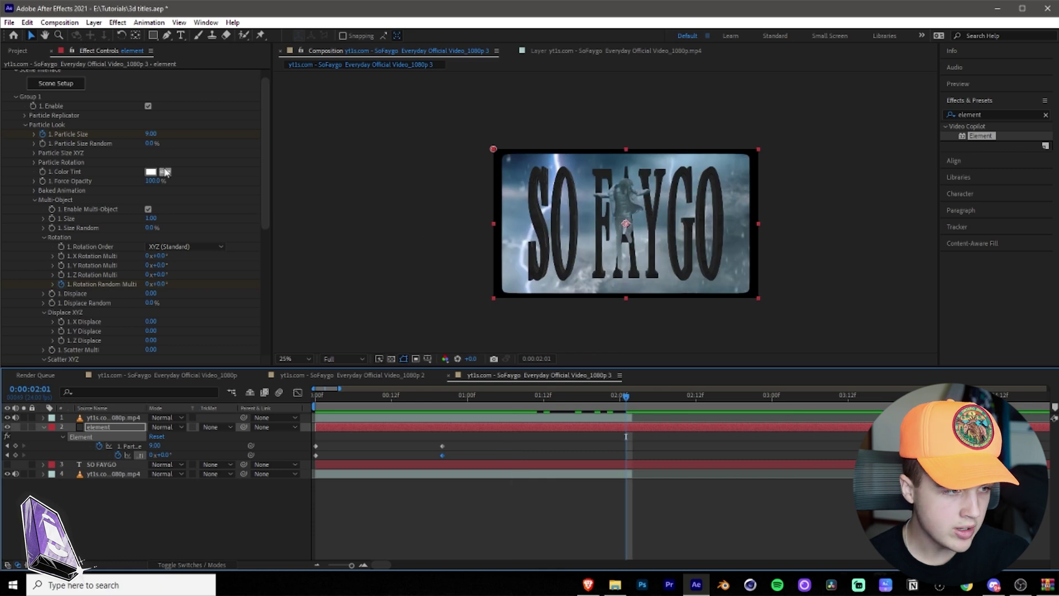
drag(150, 134, 163, 134)
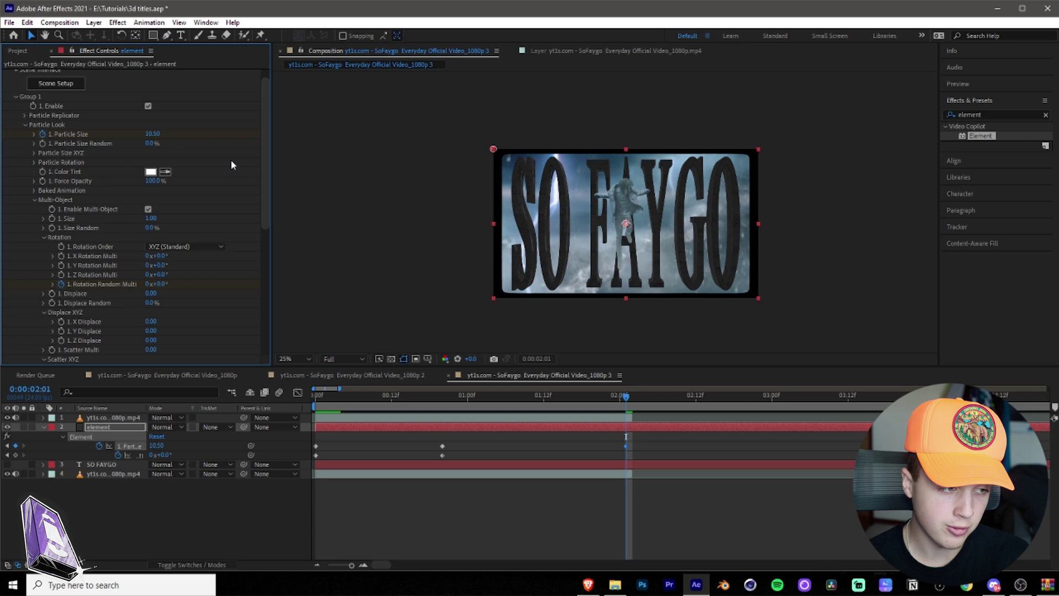
drag(160, 291, 145, 288)
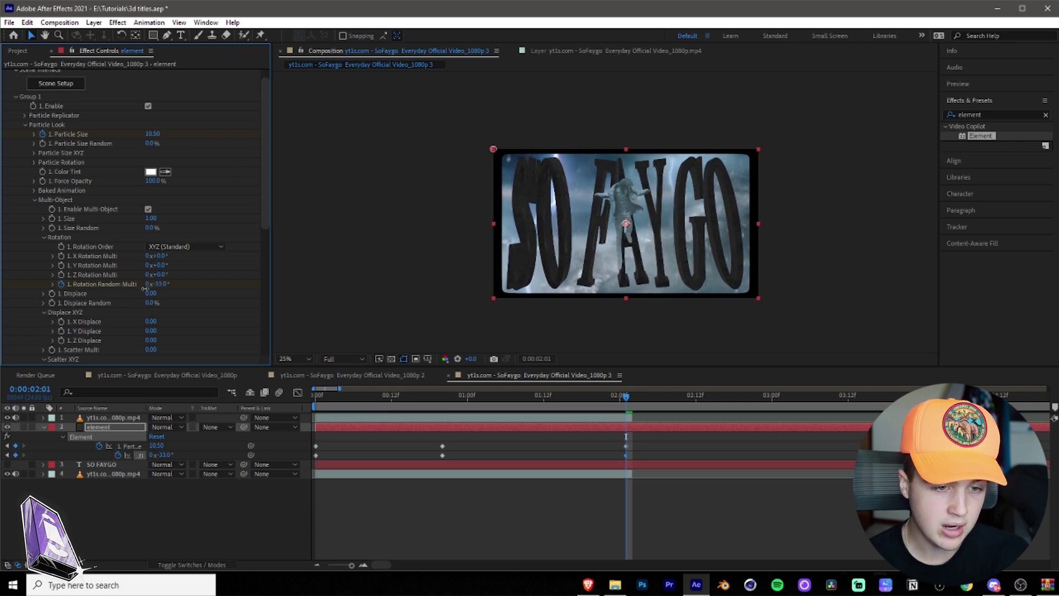
key(Home)
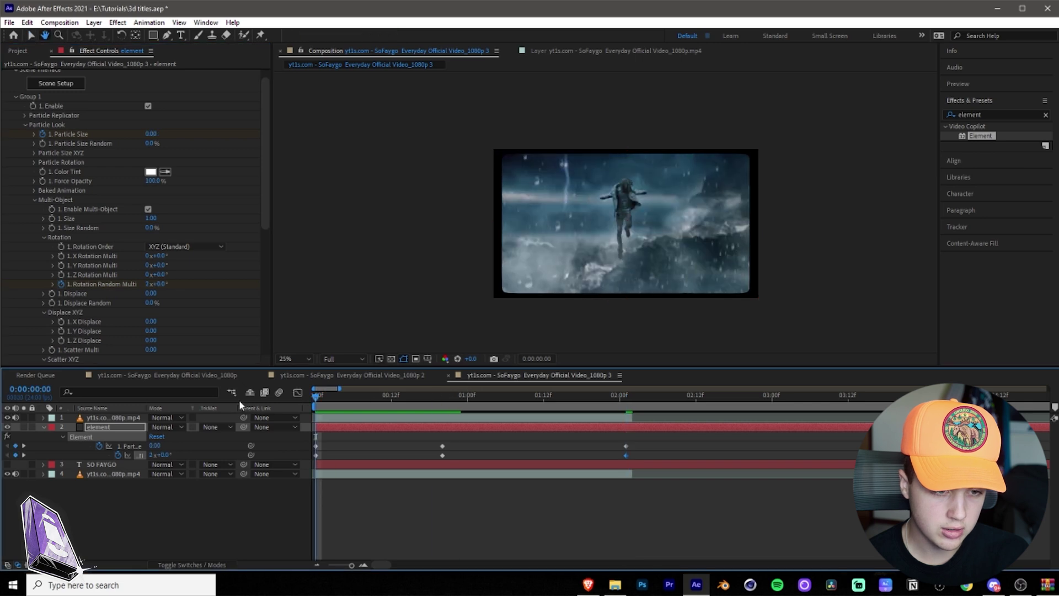
key(space)
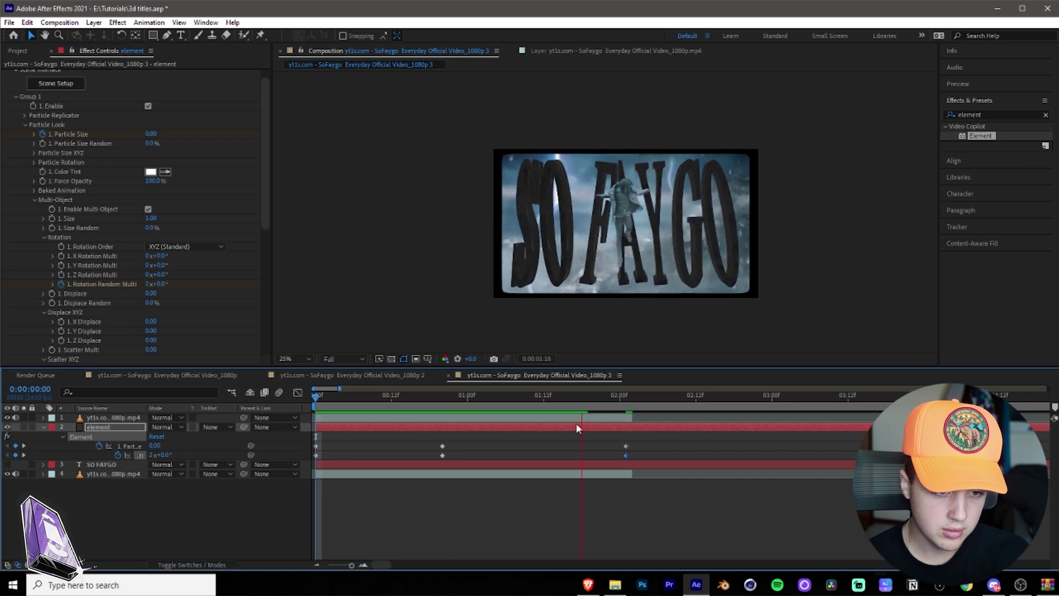
key(space)
Step: Move the last pair of keyframes to the end of the footage clip and apply Easy Ease In to all Particle Size and Rotation Random Multi keyframes
drag(624, 438, 397, 461)
double_click(441, 456)
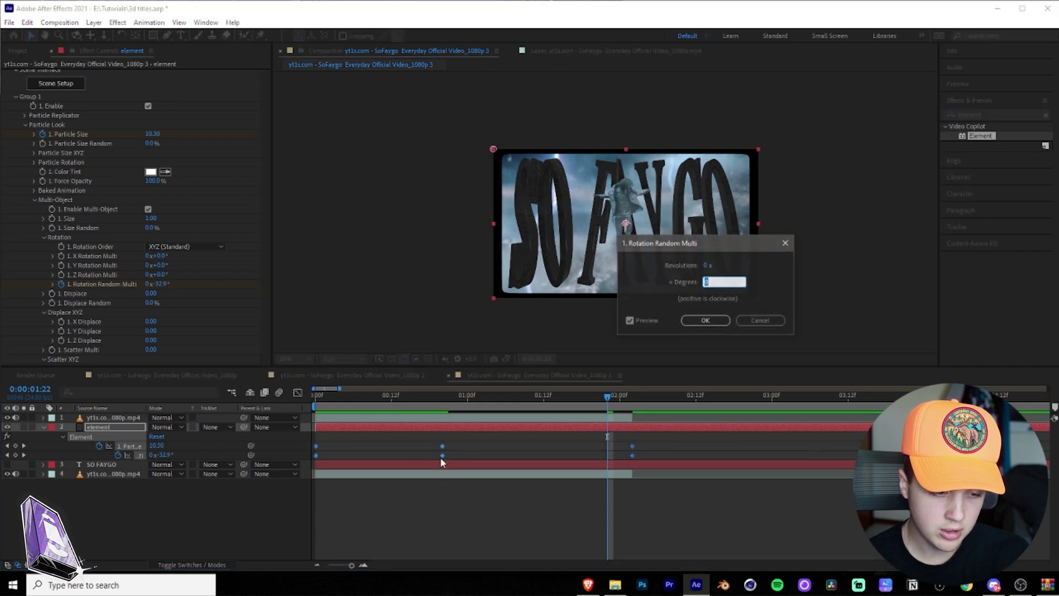
click(759, 320)
right_click(448, 455)
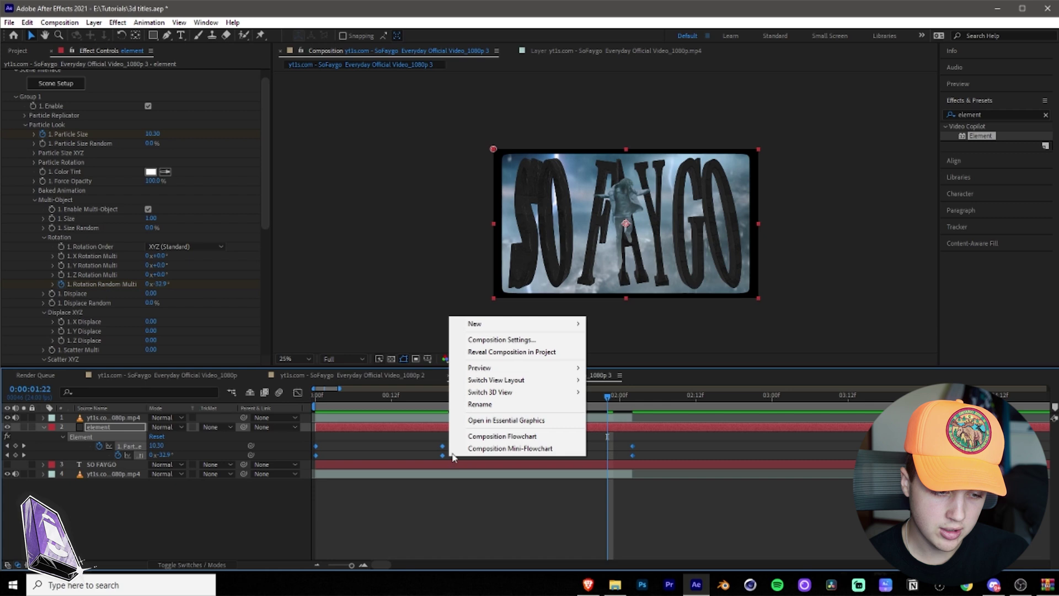
click(670, 438)
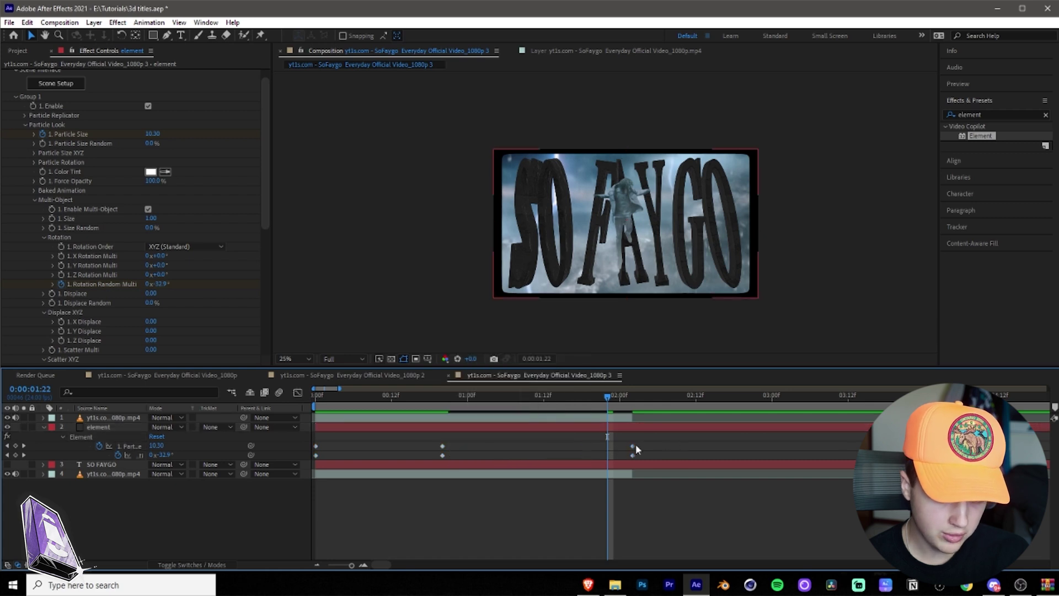
right_click(443, 455)
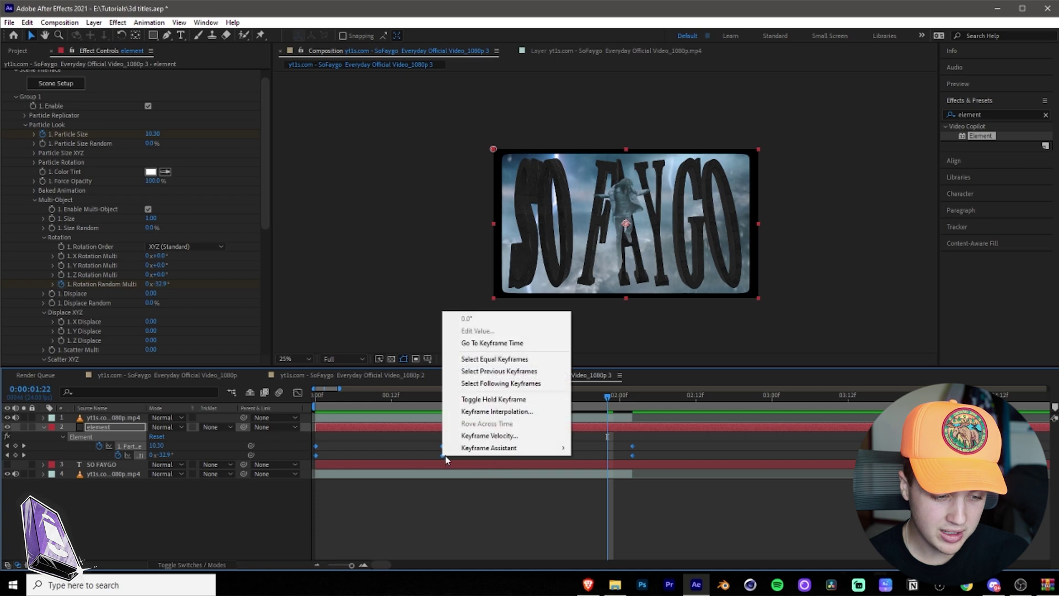
mouse_move(458, 451)
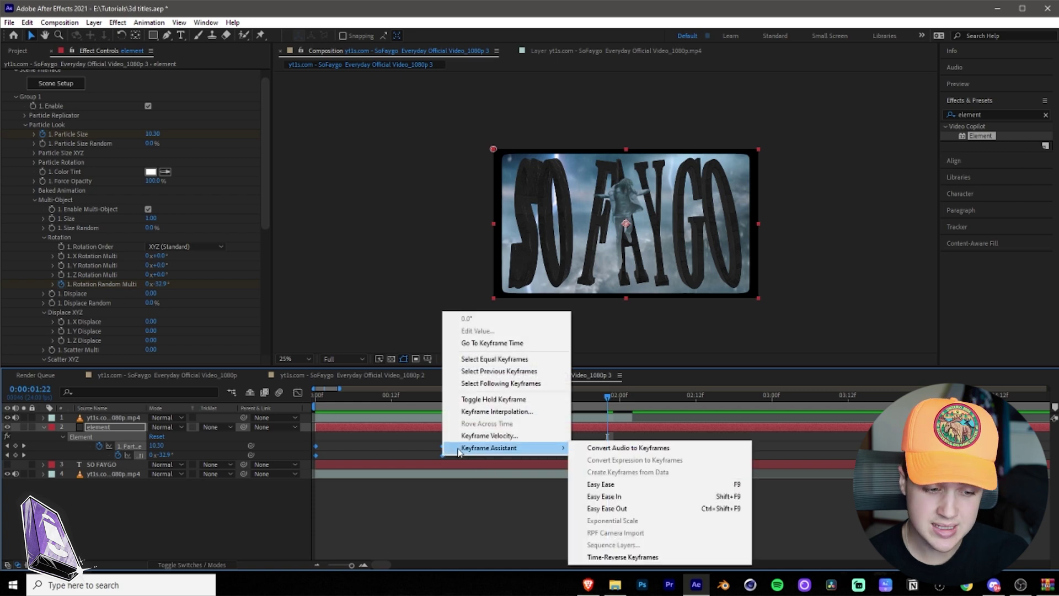
click(640, 499)
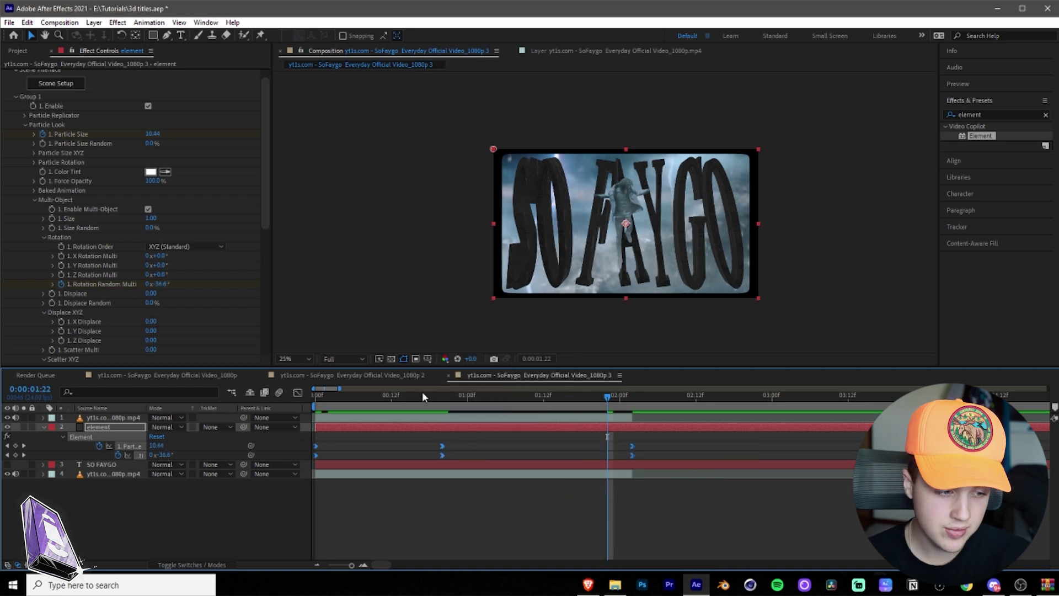
Step: Play the composition from its first frame to review the eased title animation
key(Home)
key(space)
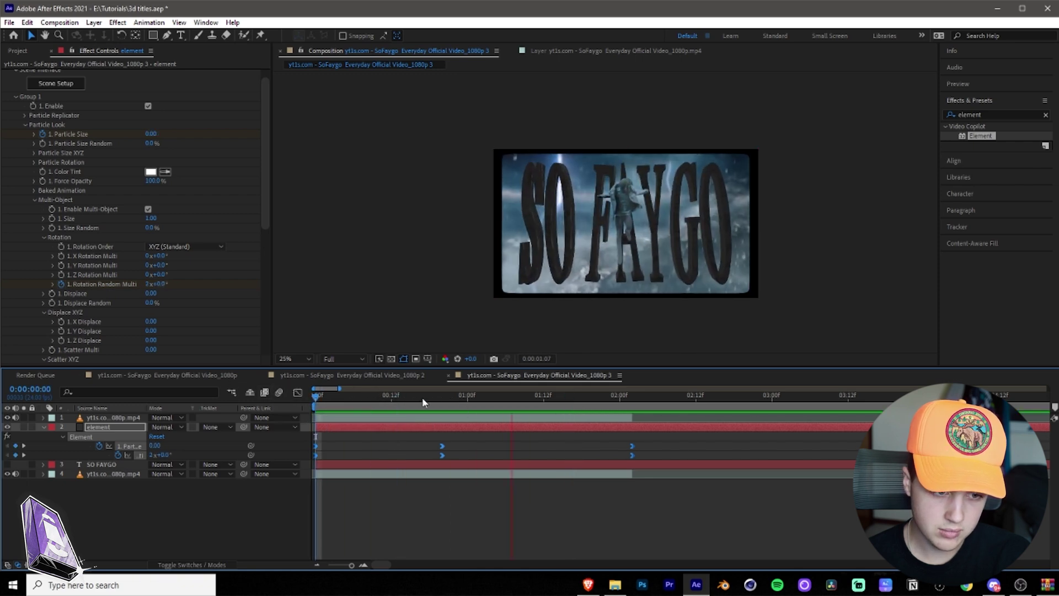
key(space)
key(space)
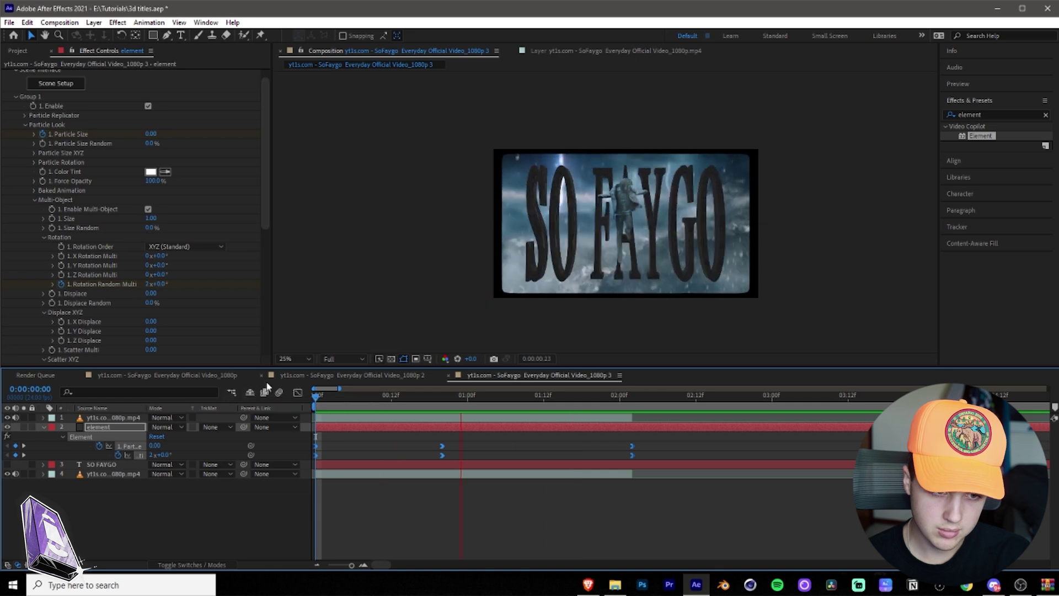
key(space)
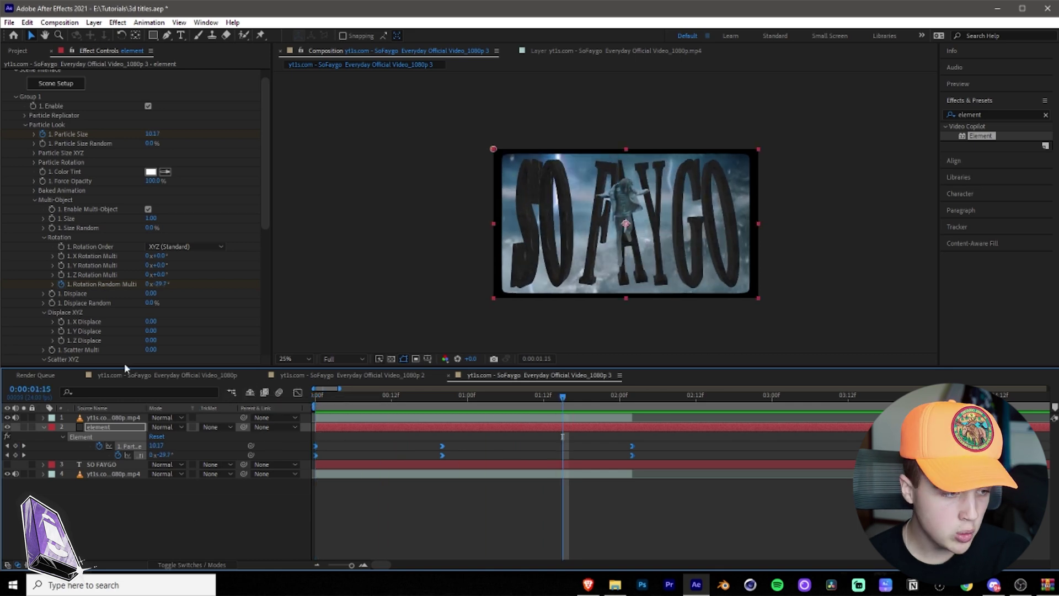
Step: Enable Shadows in the Element effect's Render Settings
click(16, 98)
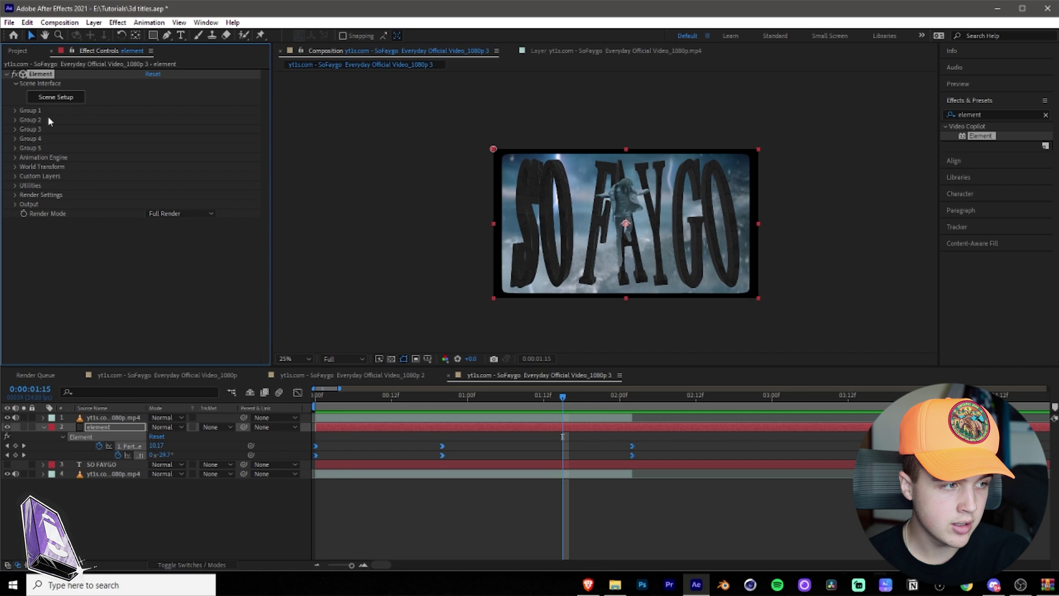
click(15, 194)
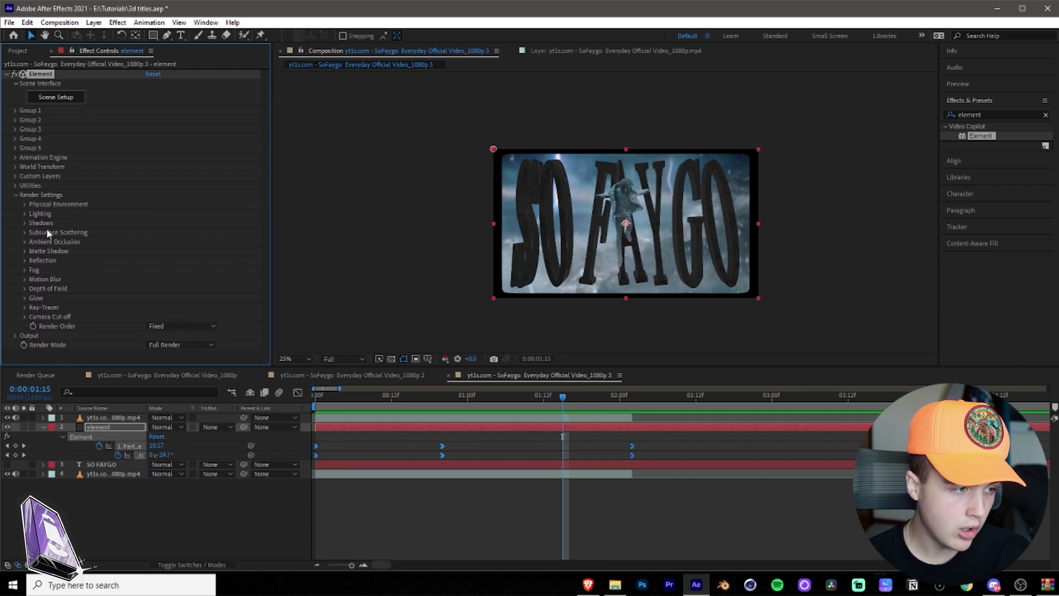
click(24, 223)
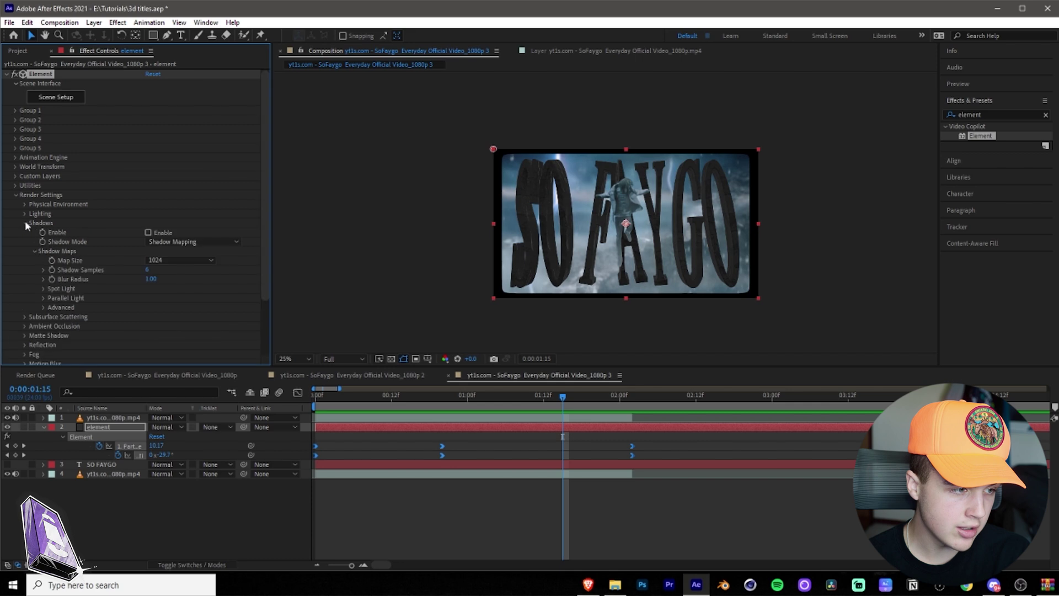
click(149, 233)
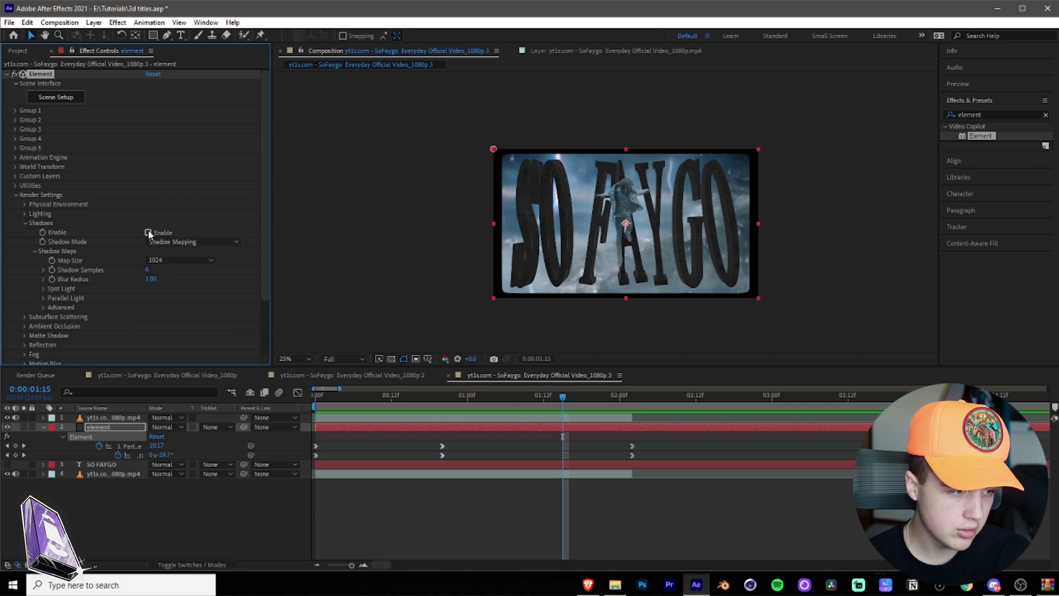
click(24, 223)
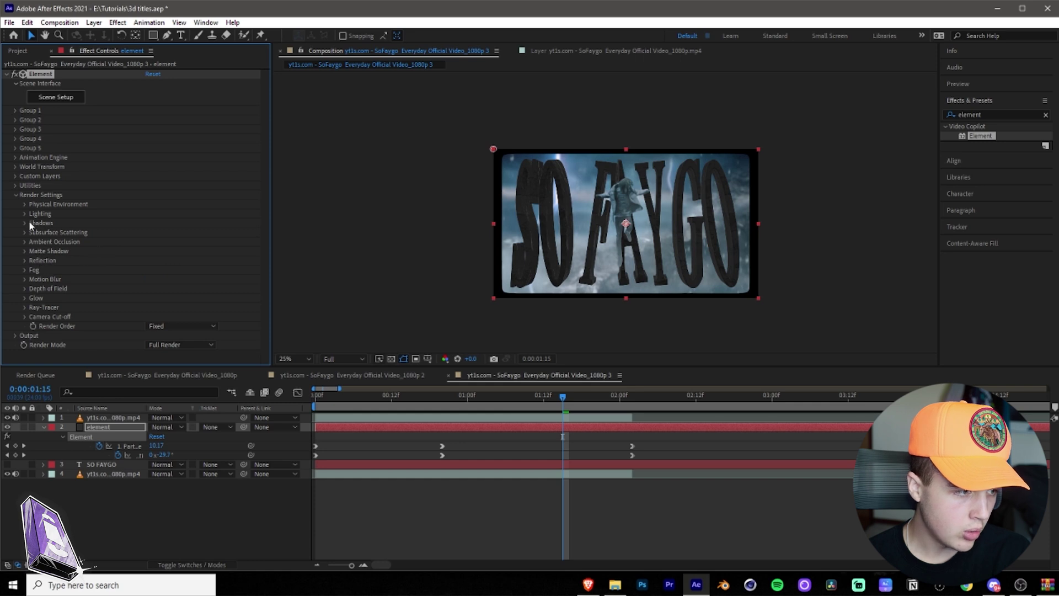
Step: Set Motion Blur to On in the Element effect's Render Settings and make the element layer 3D
click(24, 279)
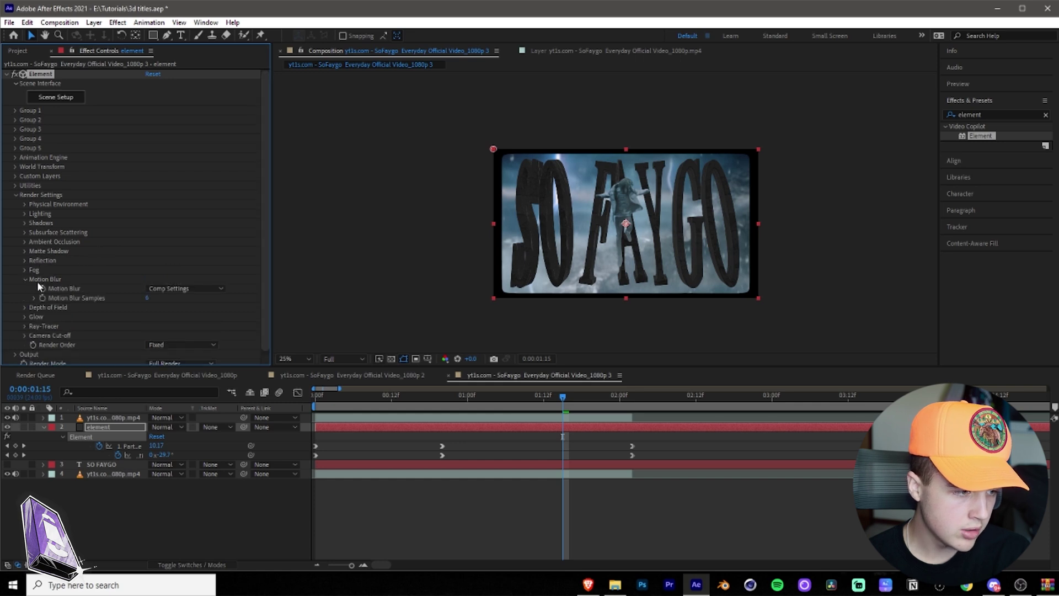
click(160, 289)
click(169, 313)
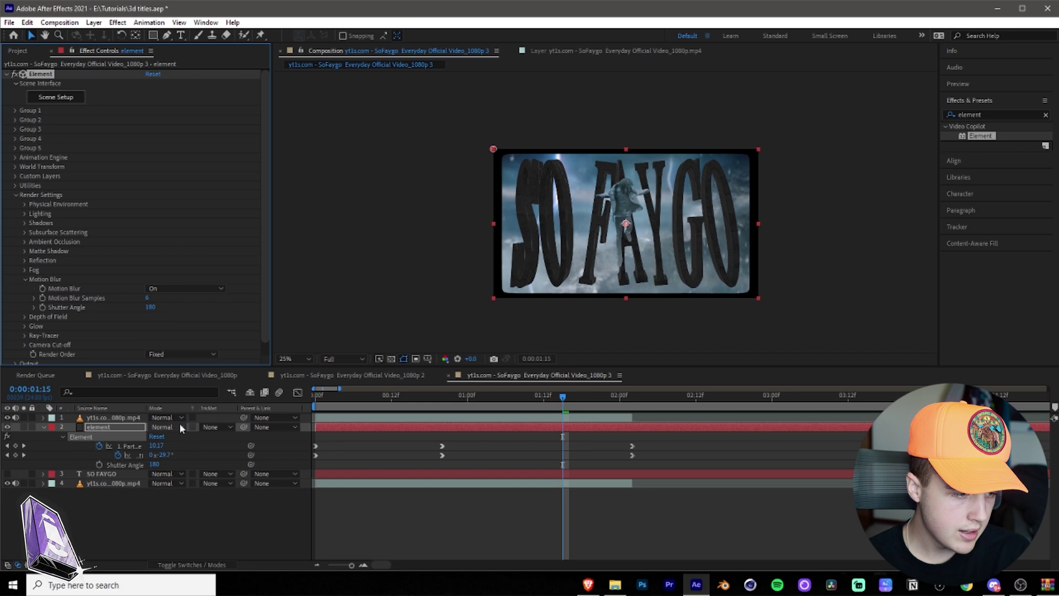
click(194, 565)
click(210, 427)
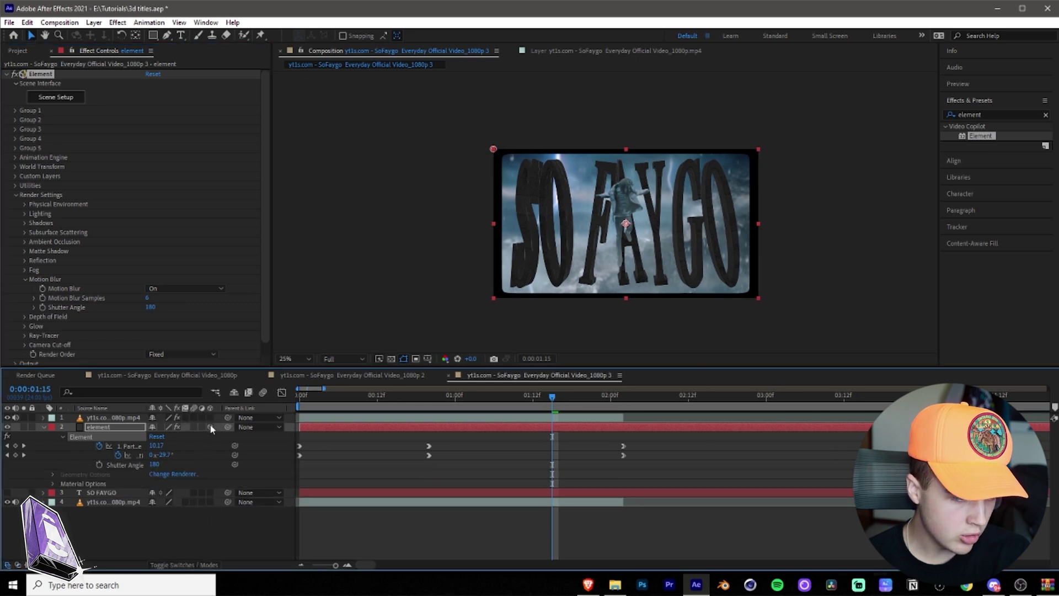
Step: Set the Element effect's Motion Blur Samples to 28 and its Shutter Angle to 309
key(space)
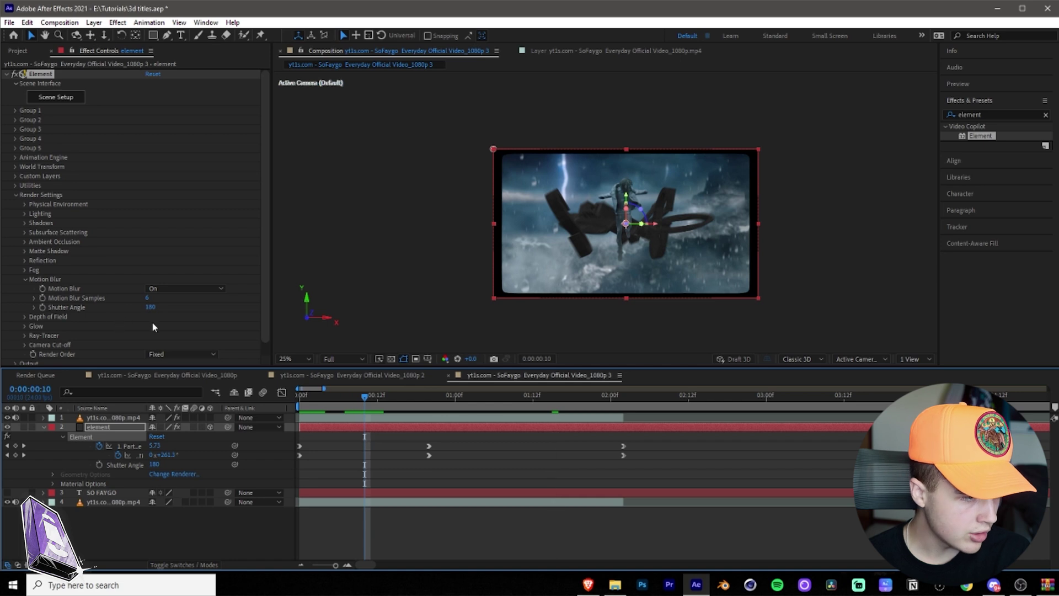
click(147, 298)
text(25)
key(Return)
drag(150, 307, 197, 312)
drag(265, 317, 241, 322)
Step: Play the composition from its first frame to review the stronger motion blur on the title
drag(363, 402, 301, 400)
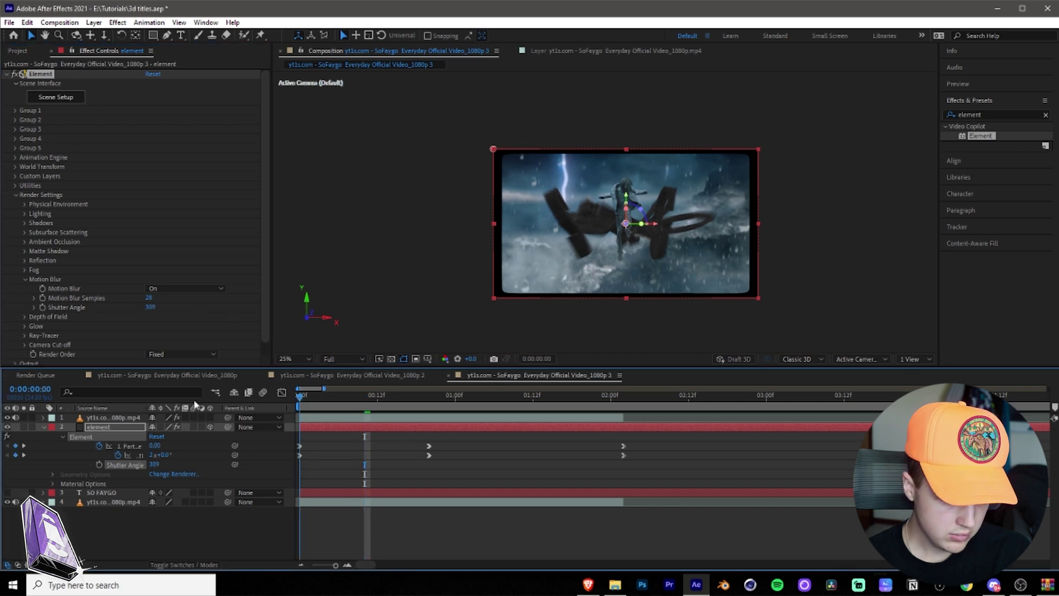
key(space)
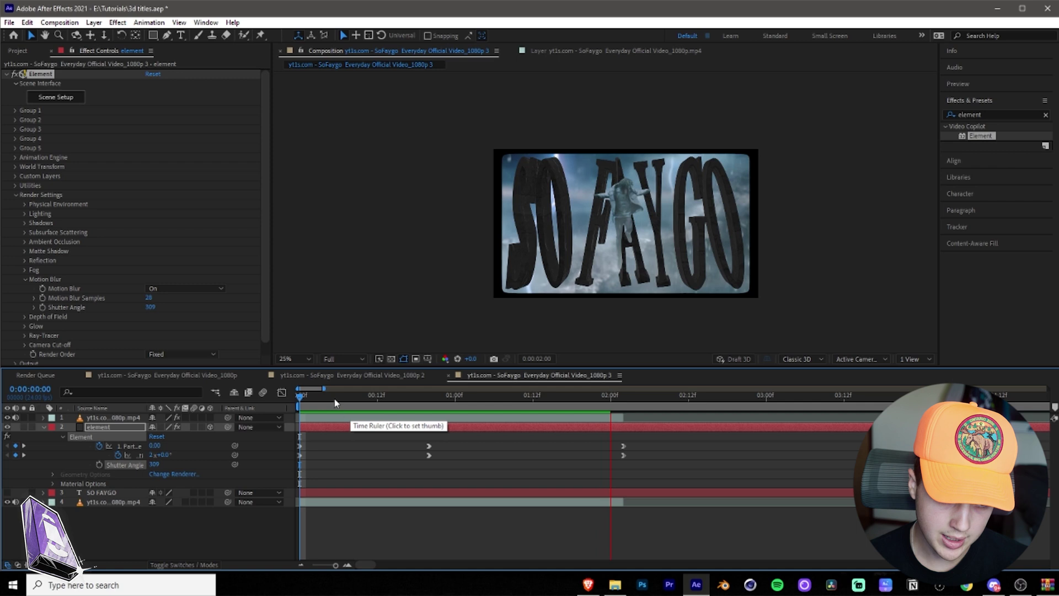
key(space)
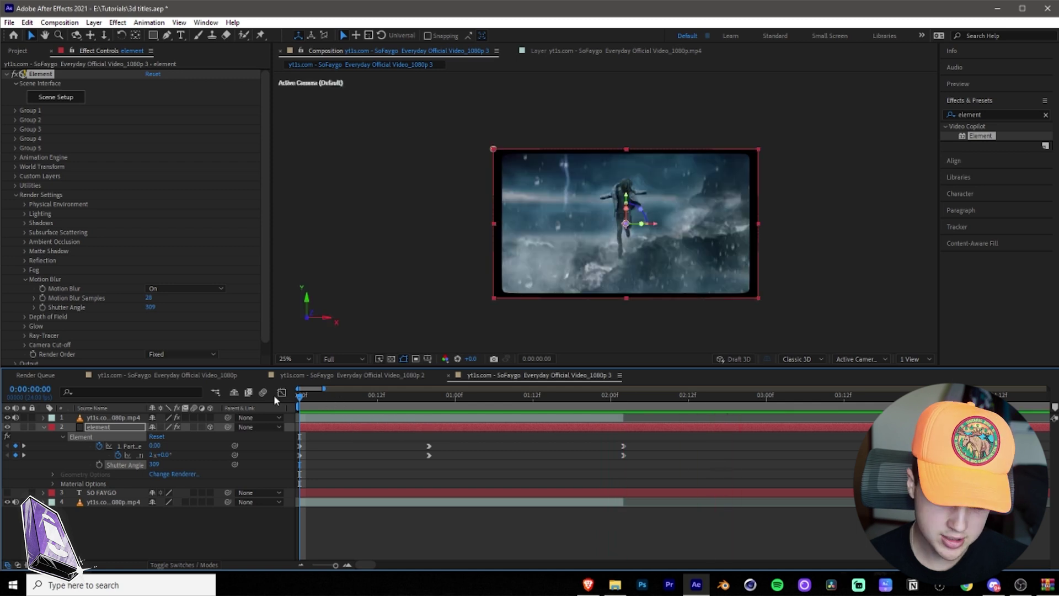
Step: Add the lightning clips 1.mp4 and 2.mp4 from the project as the lowest layers of the composition
click(18, 50)
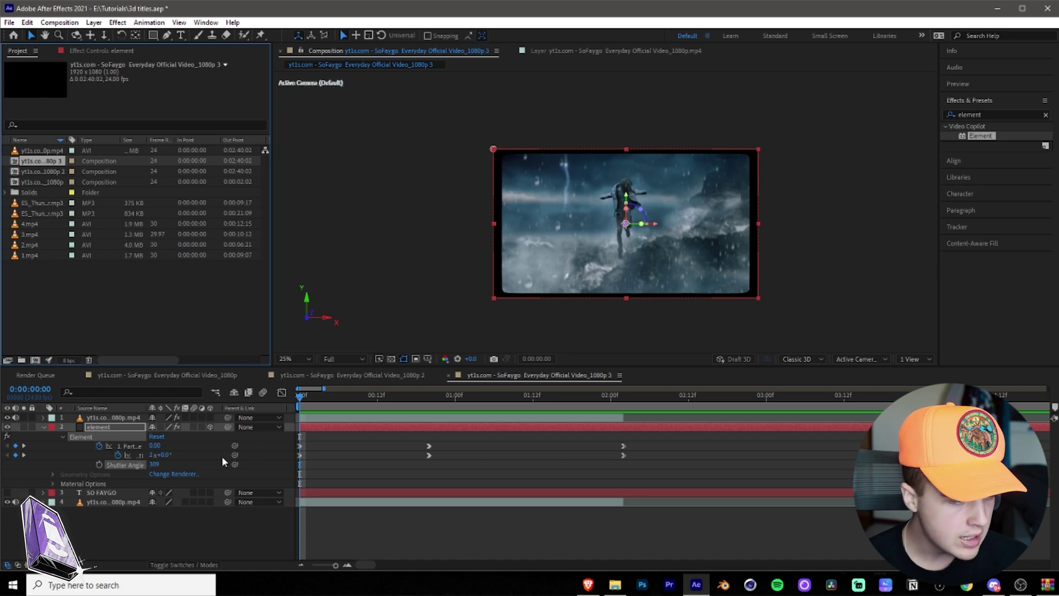
click(90, 287)
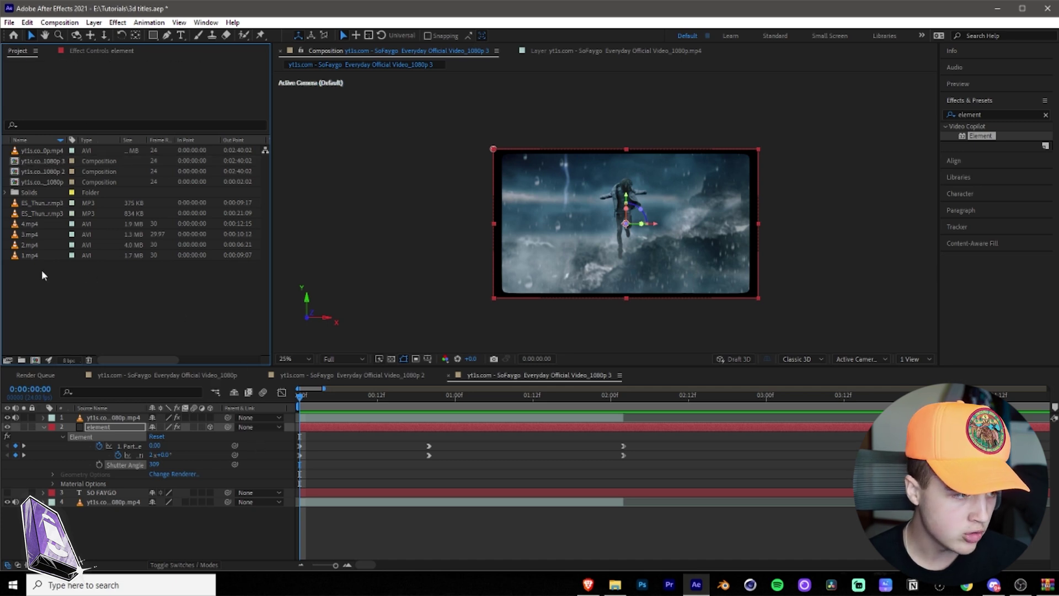
drag(61, 286, 124, 528)
click(67, 289)
click(30, 245)
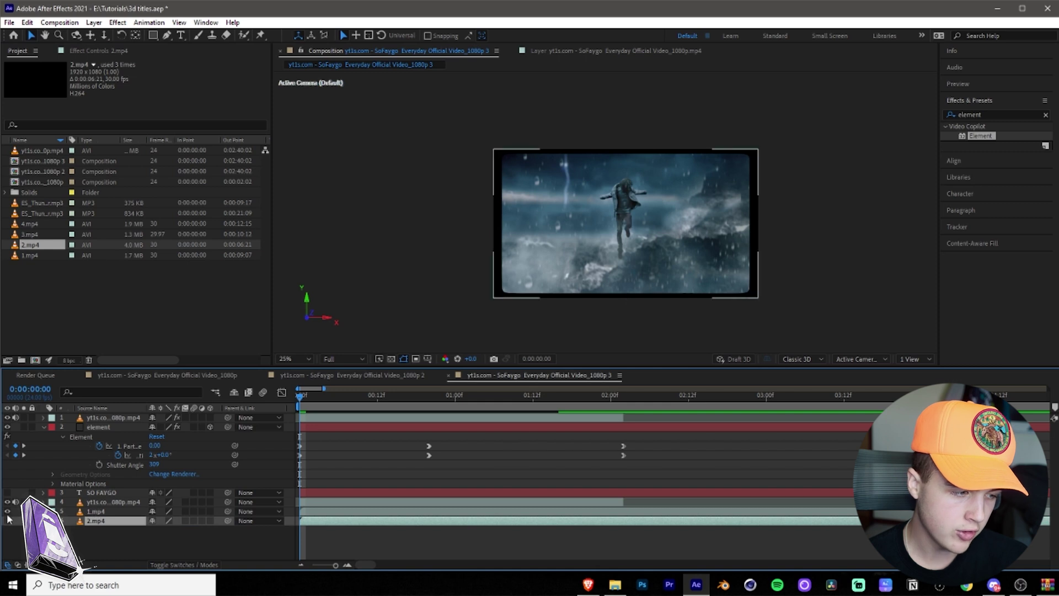
Step: Move the 1.mp4 lightning layer directly above the element layer and set its blending mode to Screen
drag(75, 513, 91, 426)
click(7, 427)
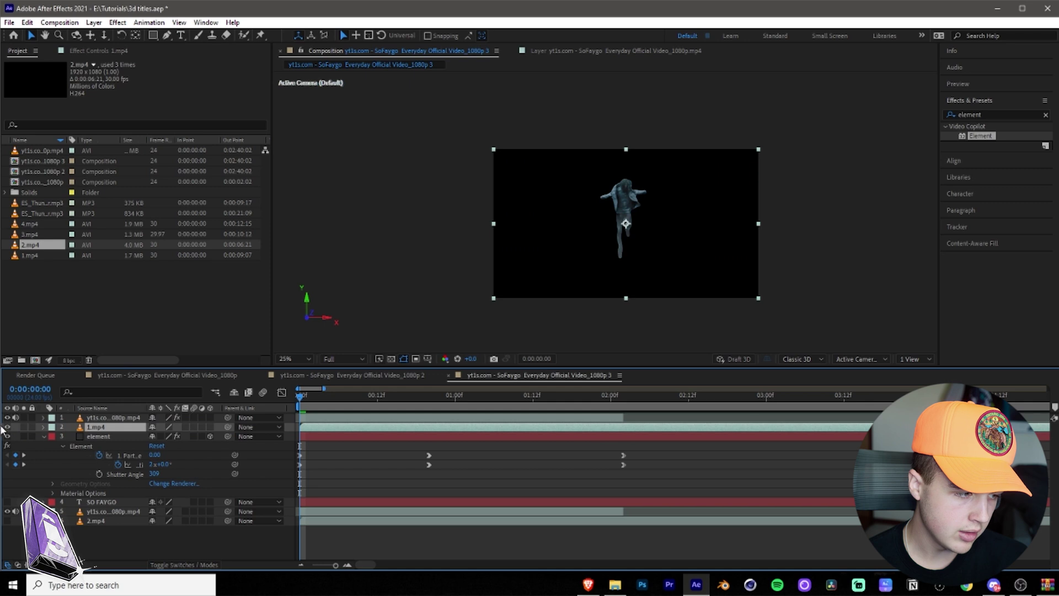
click(7, 427)
drag(311, 403, 494, 414)
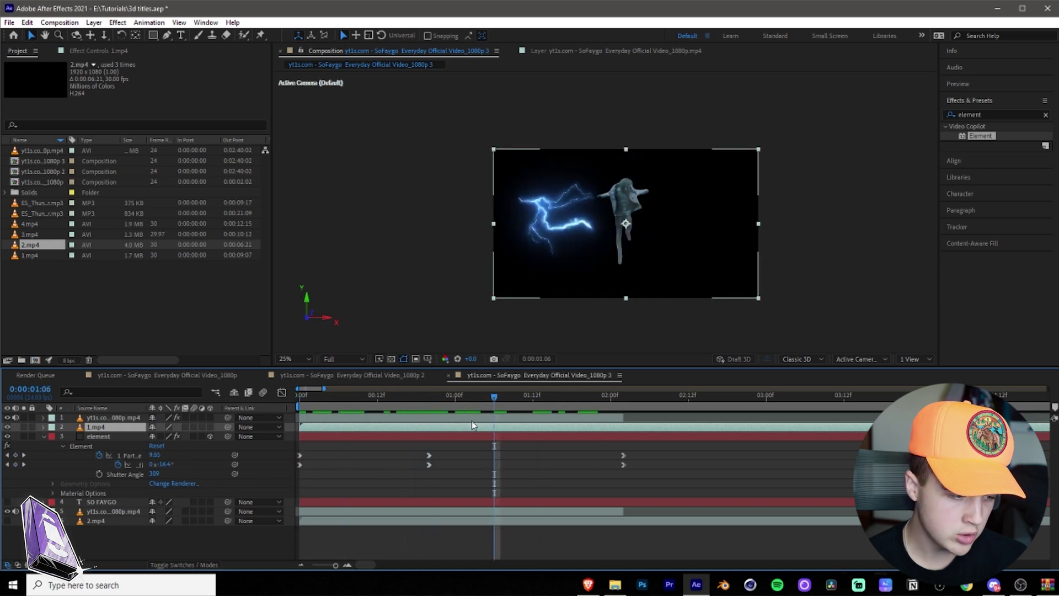
click(187, 565)
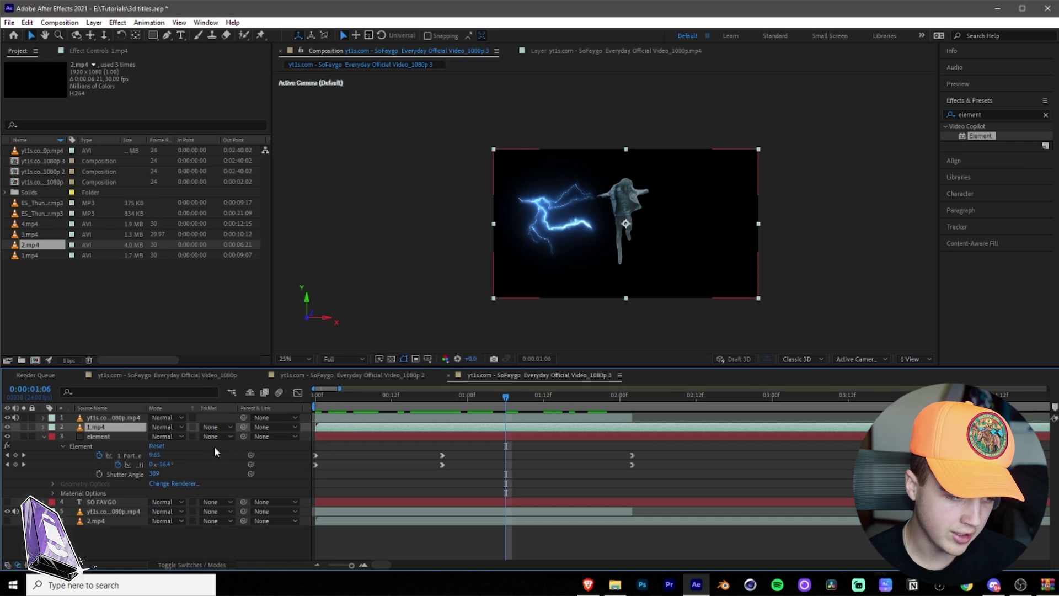
click(164, 429)
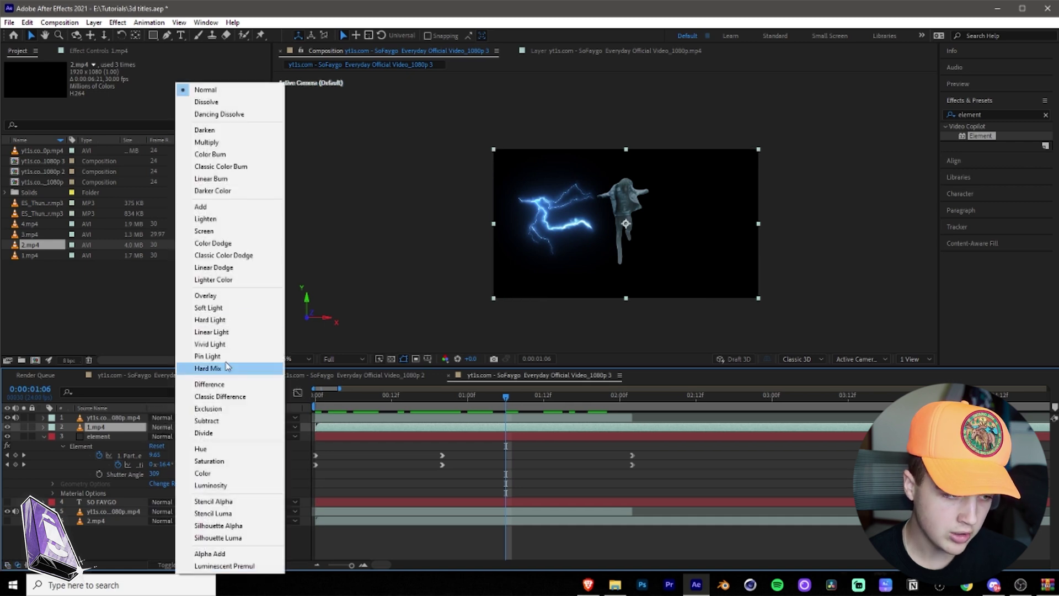
click(218, 230)
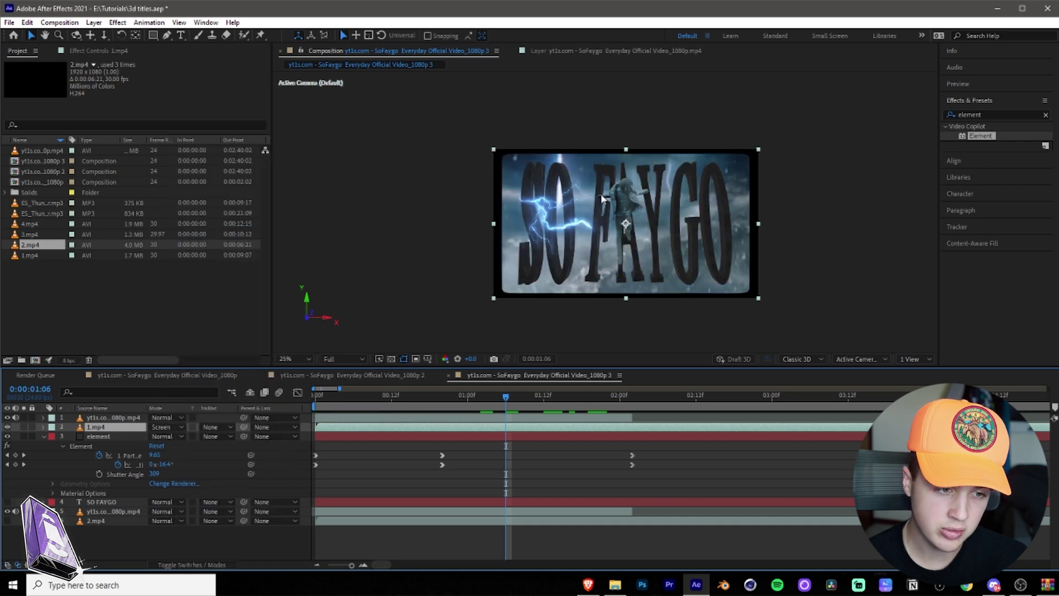
Step: Shift the 1.mp4 lightning up and right, enlarge it so the bolt reaches the frame's upper edge, and preview it
key(Home)
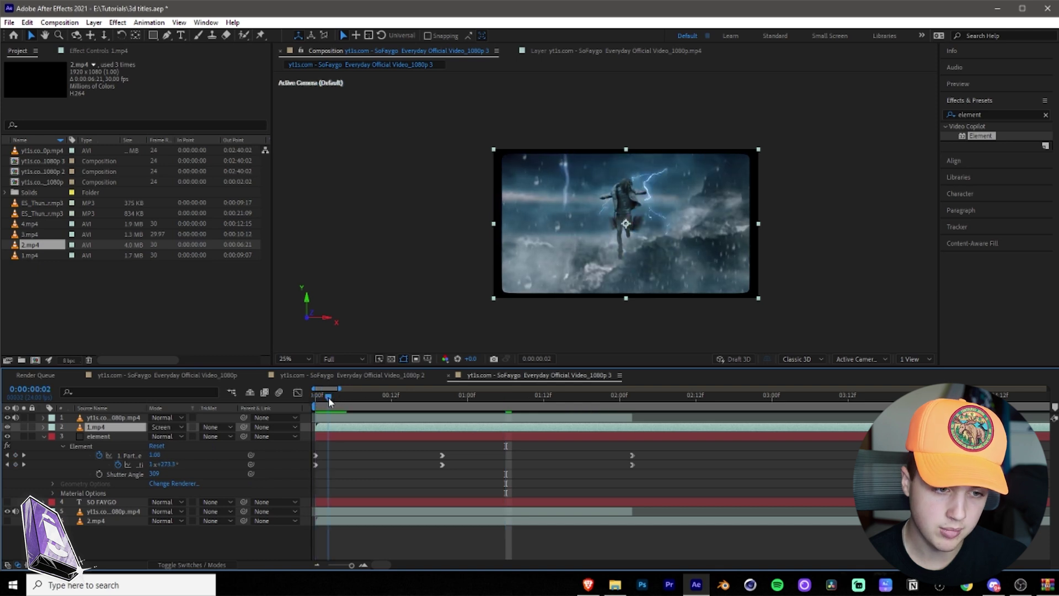
drag(326, 402, 403, 447)
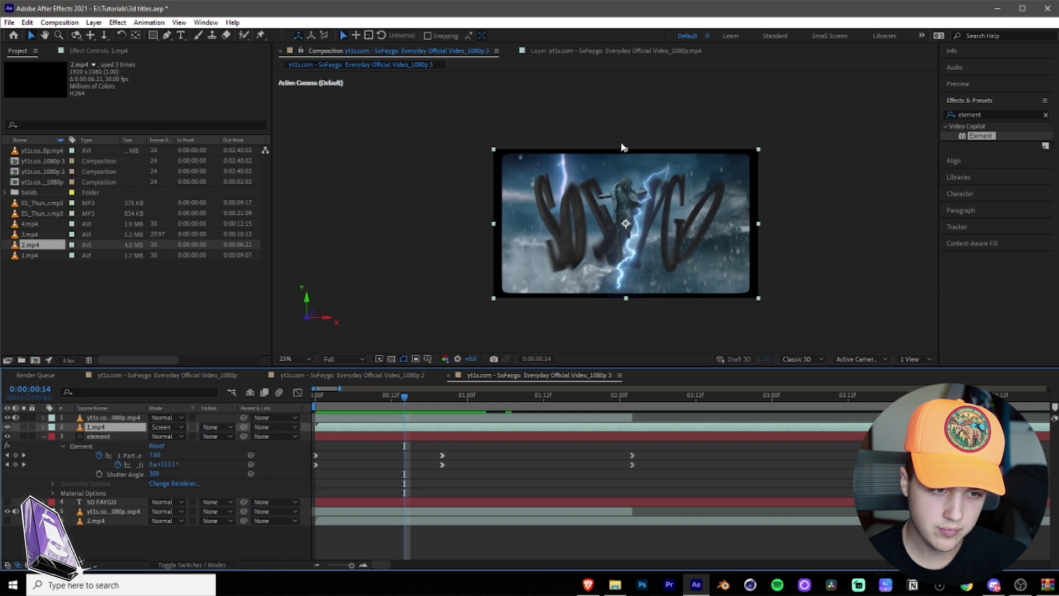
drag(629, 175, 634, 148)
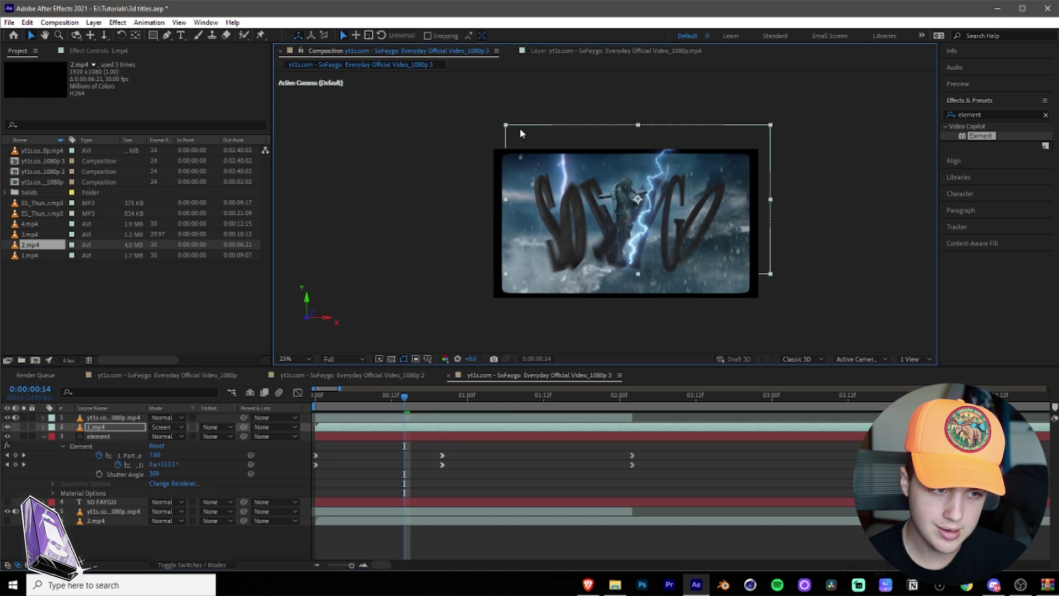
drag(506, 126, 469, 113)
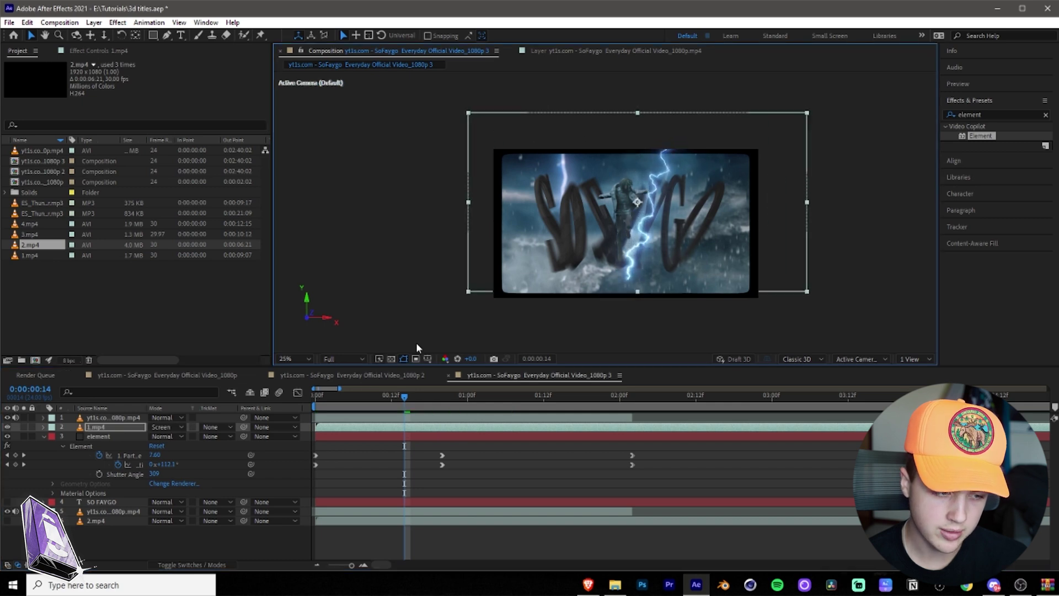
key(space)
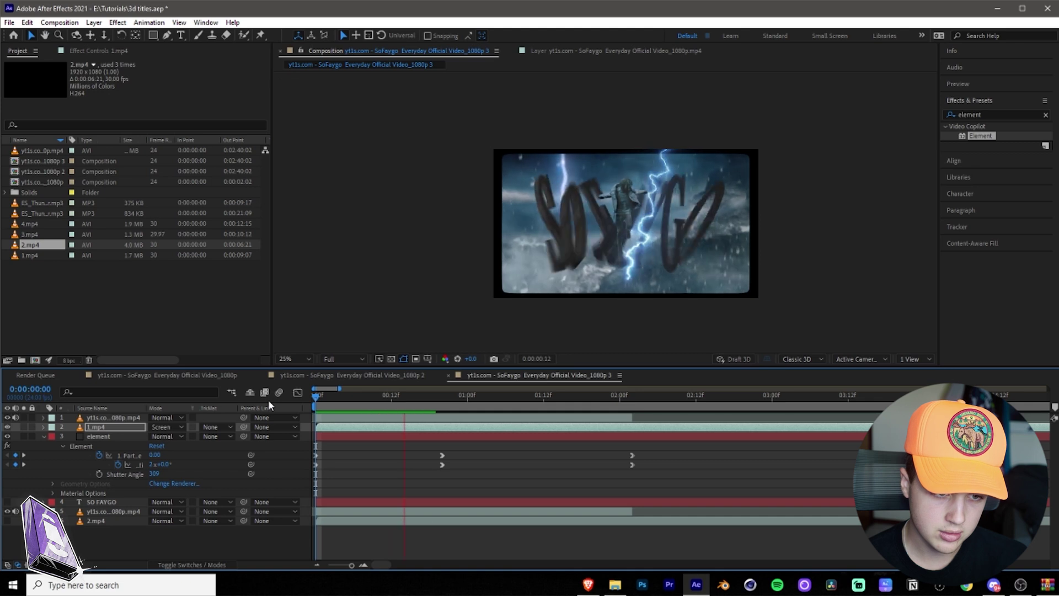
key(space)
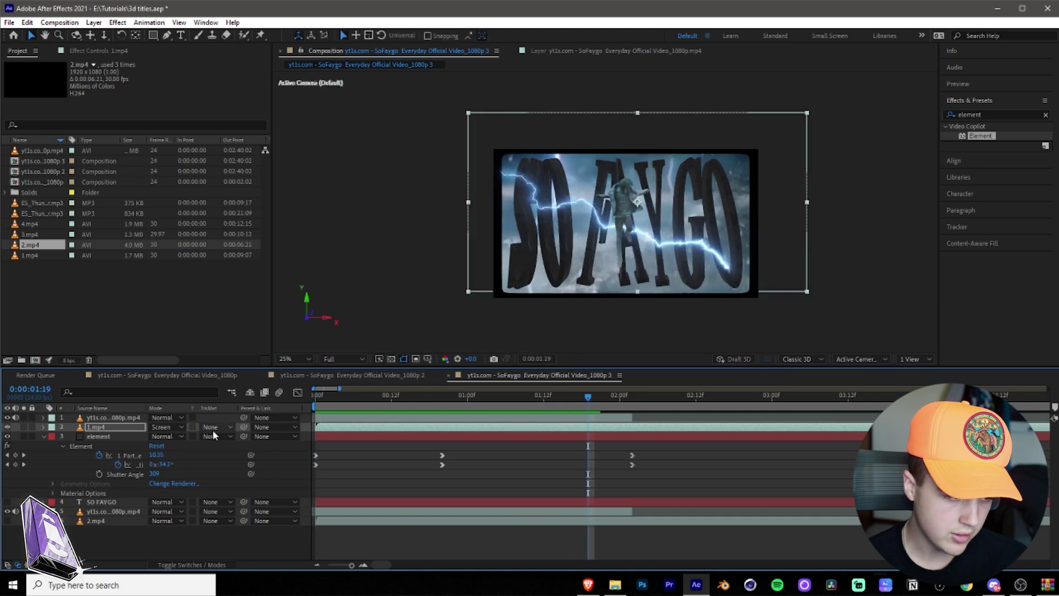
Step: Move the 1.mp4 lightning layer above the rotoscoped footage layer and play the composition from the start
drag(97, 432, 95, 415)
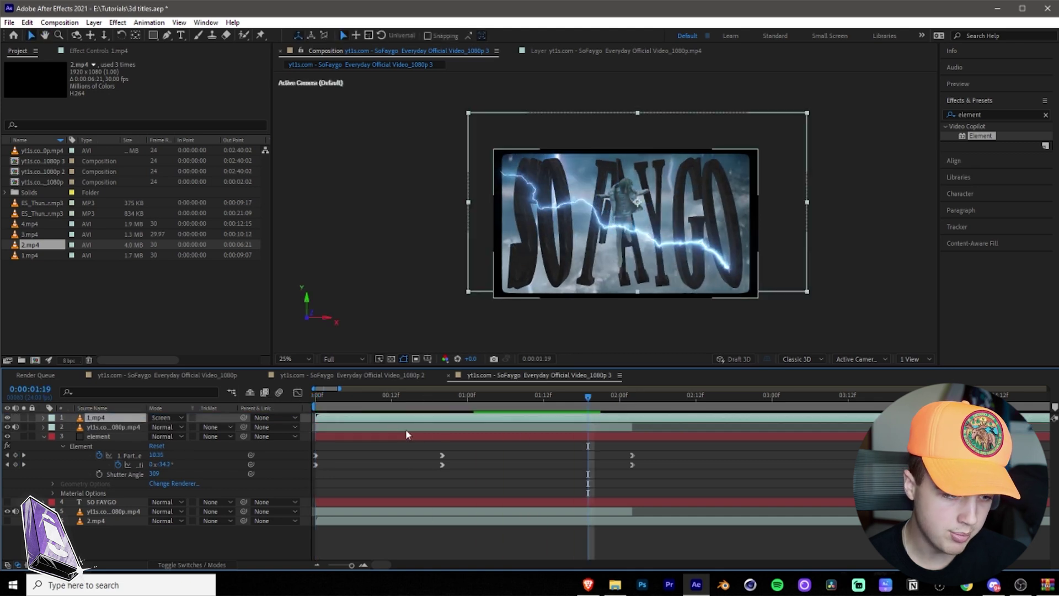
key(Home)
key(space)
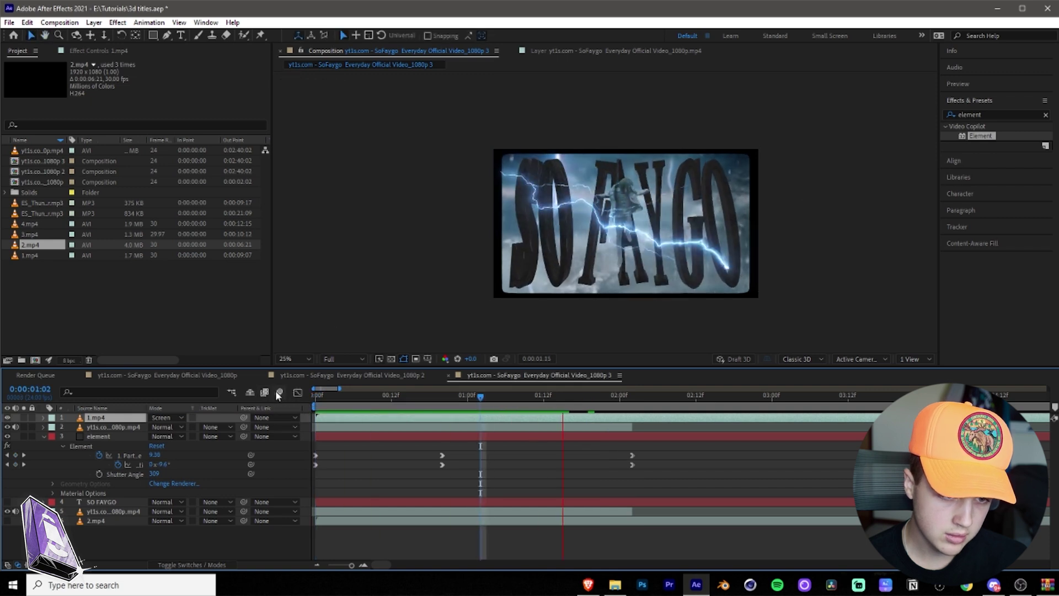
key(space)
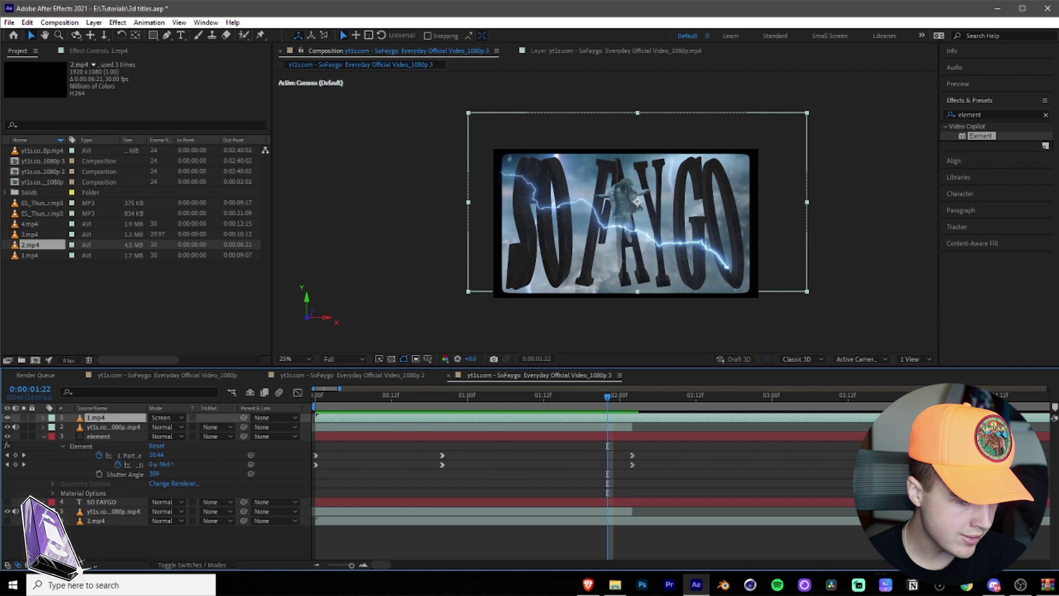
Step: Place the 2.mp4 lightning layer between the rotoscoped footage and the element layer with its blending mode set to Lighten
drag(95, 520, 111, 424)
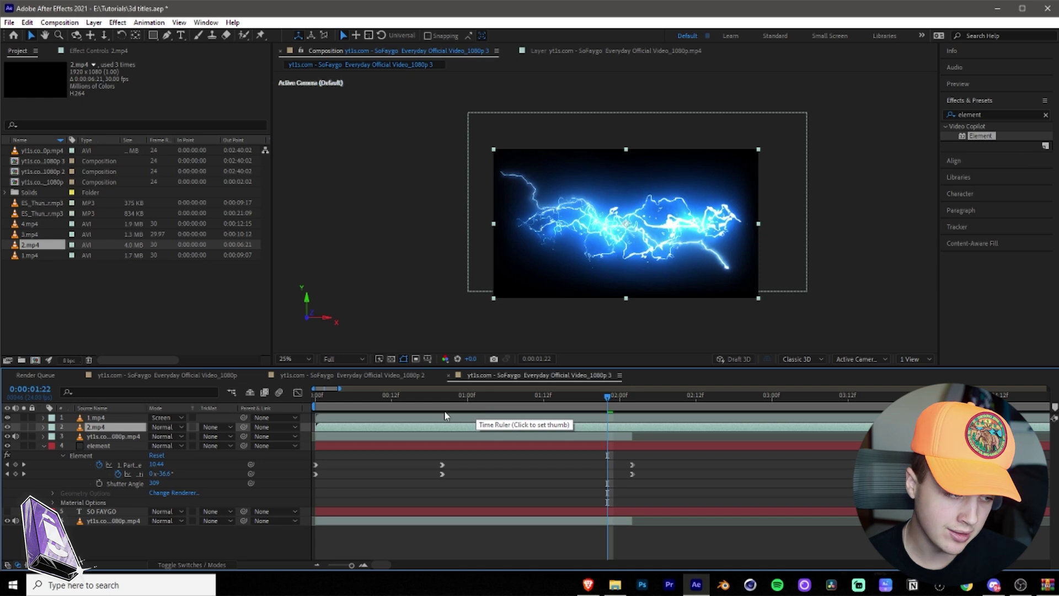
click(166, 427)
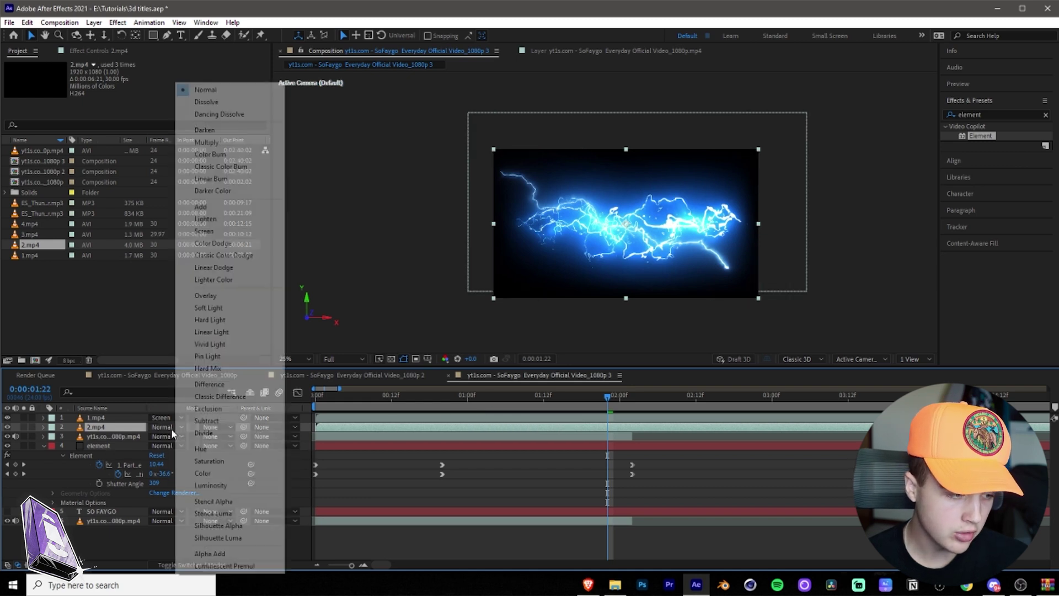
click(214, 222)
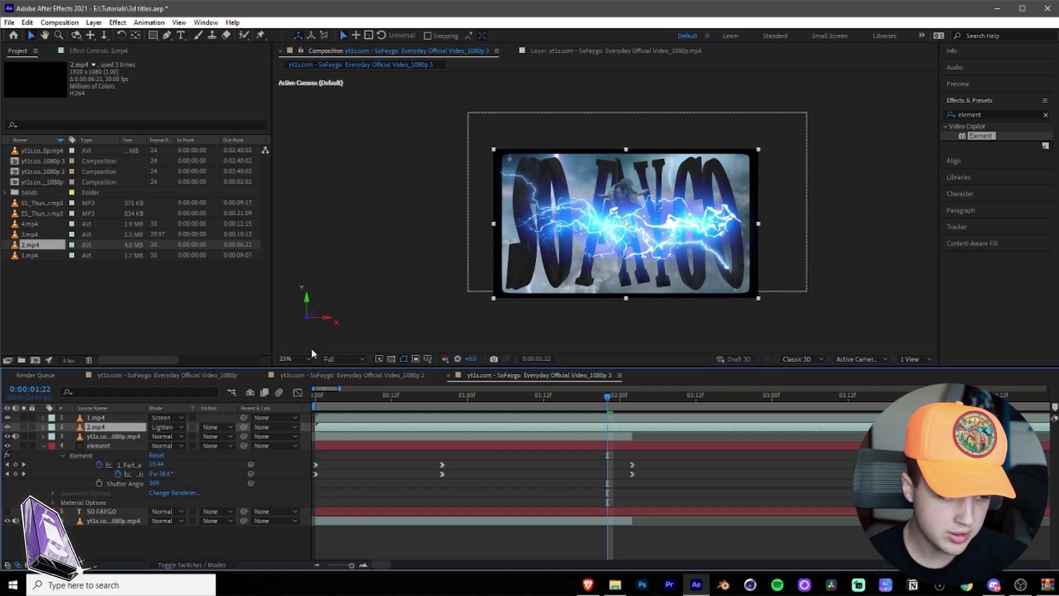
drag(113, 431, 113, 440)
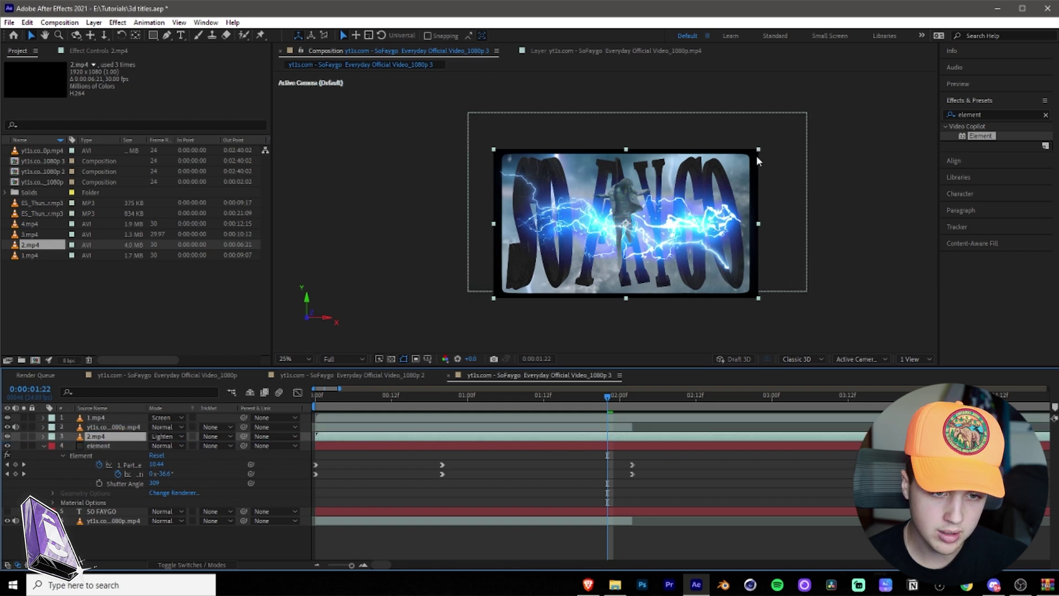
Step: Rotate the 2.mp4 lightning 90°, scale it down to 39.6, 52.6% and position it behind the performer at 960, 408
drag(757, 151, 704, 153)
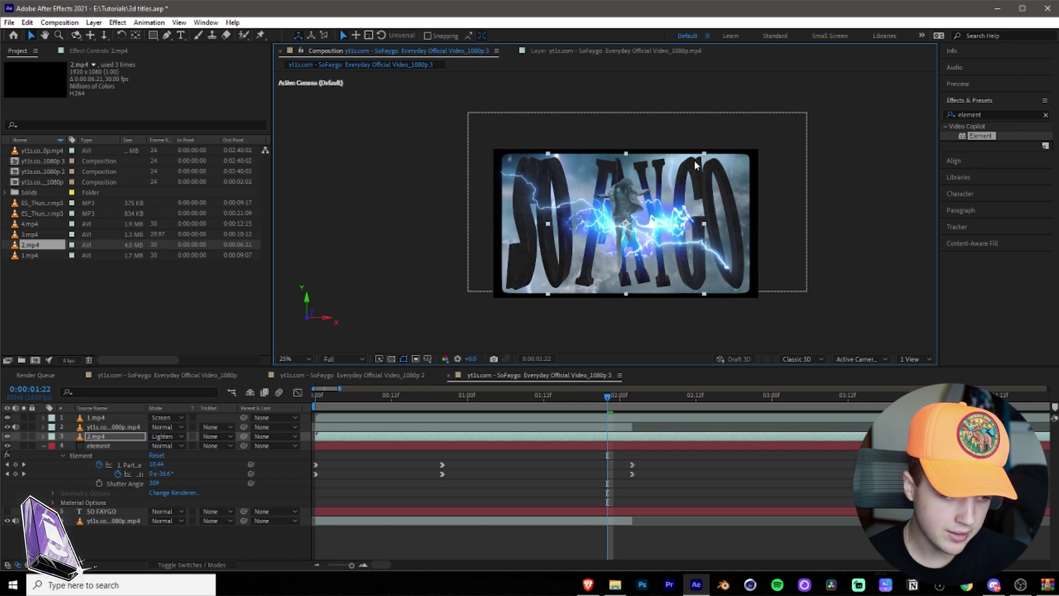
click(43, 437)
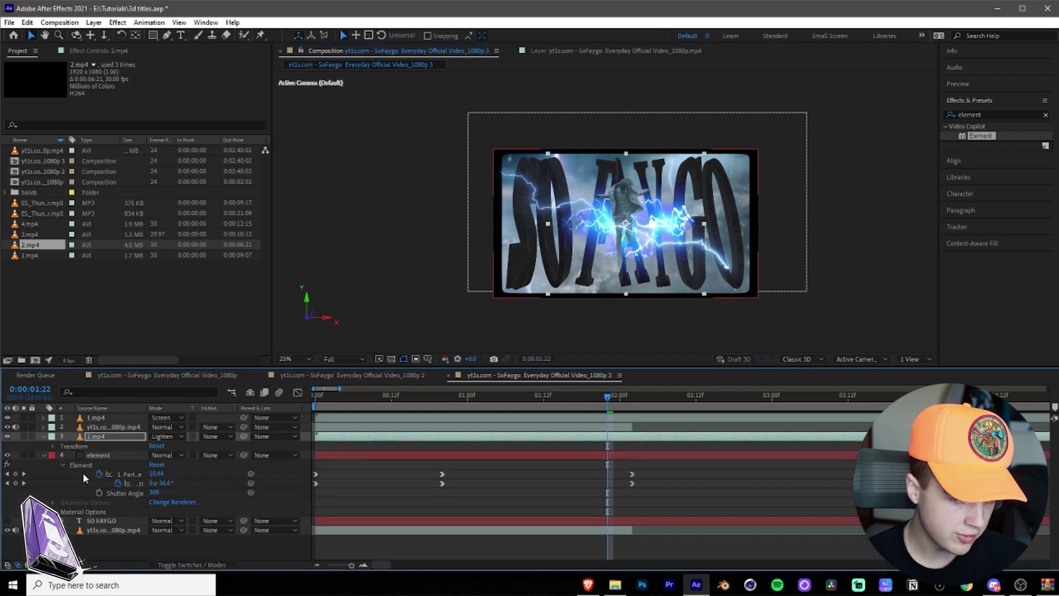
click(53, 446)
drag(169, 483, 227, 495)
drag(556, 146, 580, 170)
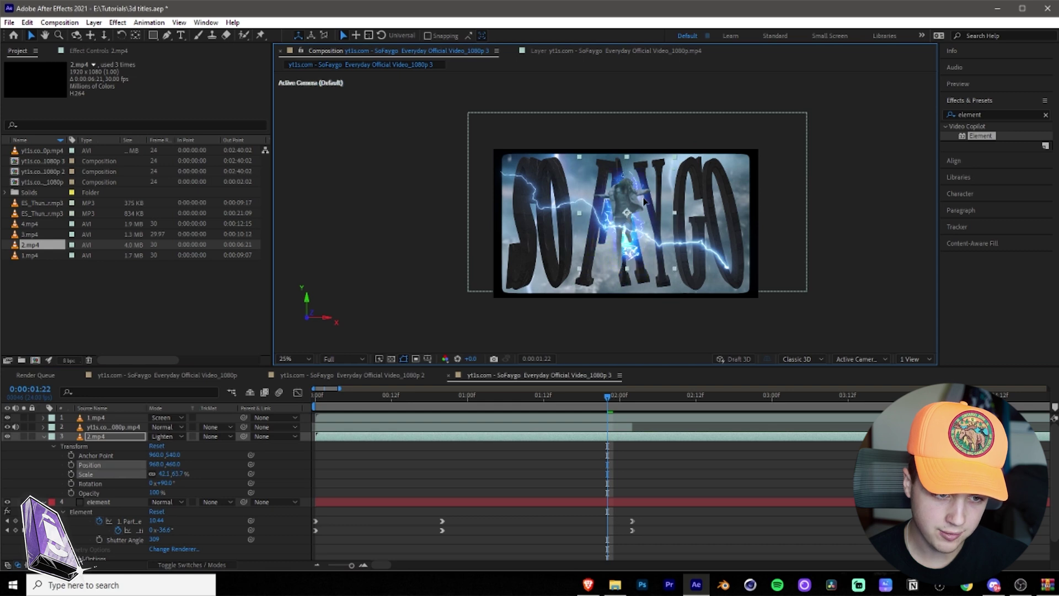
drag(676, 278, 672, 274)
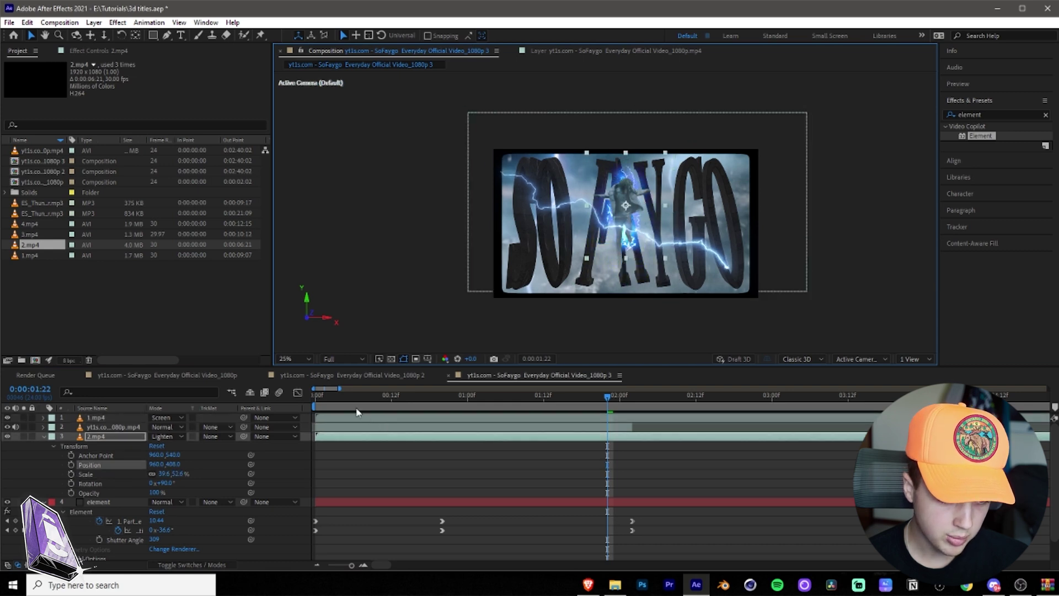
Step: Preview the composition and move the 2.mp4 lightning to position 948, 440 so it follows the performer's body
drag(348, 399, 266, 399)
key(space)
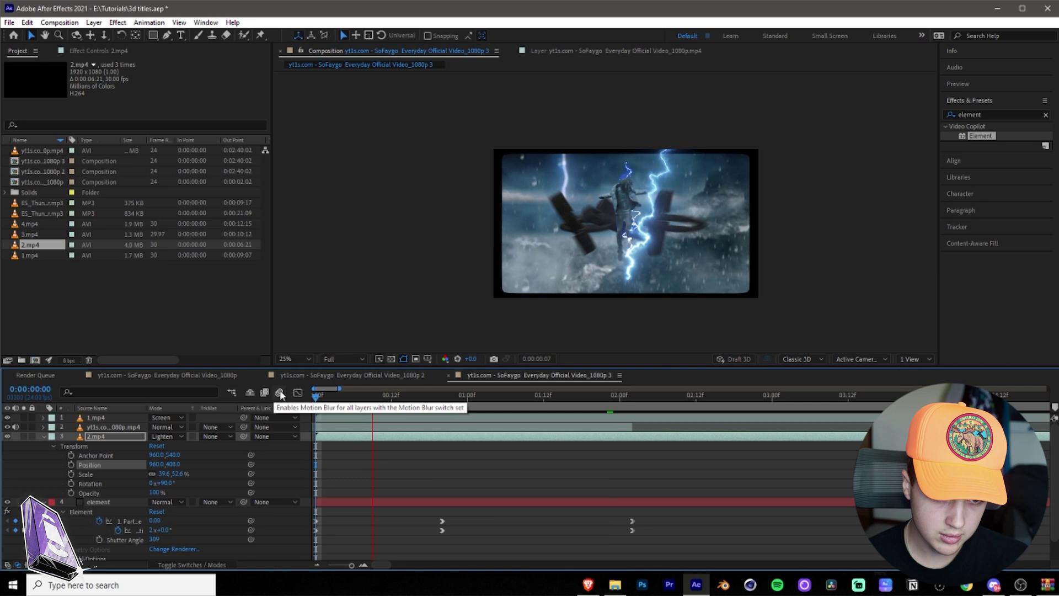
key(space)
drag(626, 174, 625, 174)
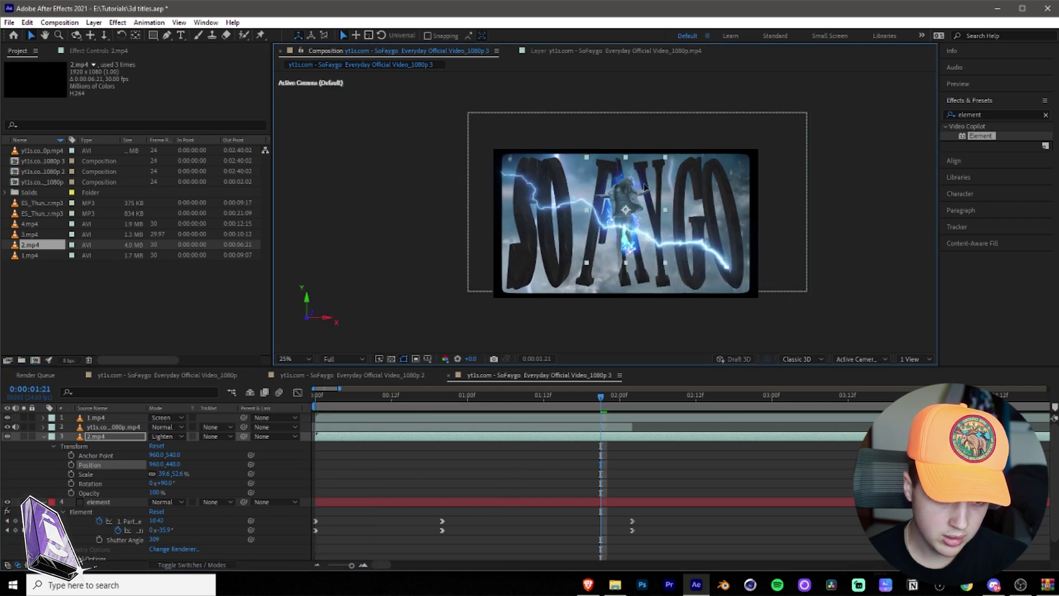
key(space)
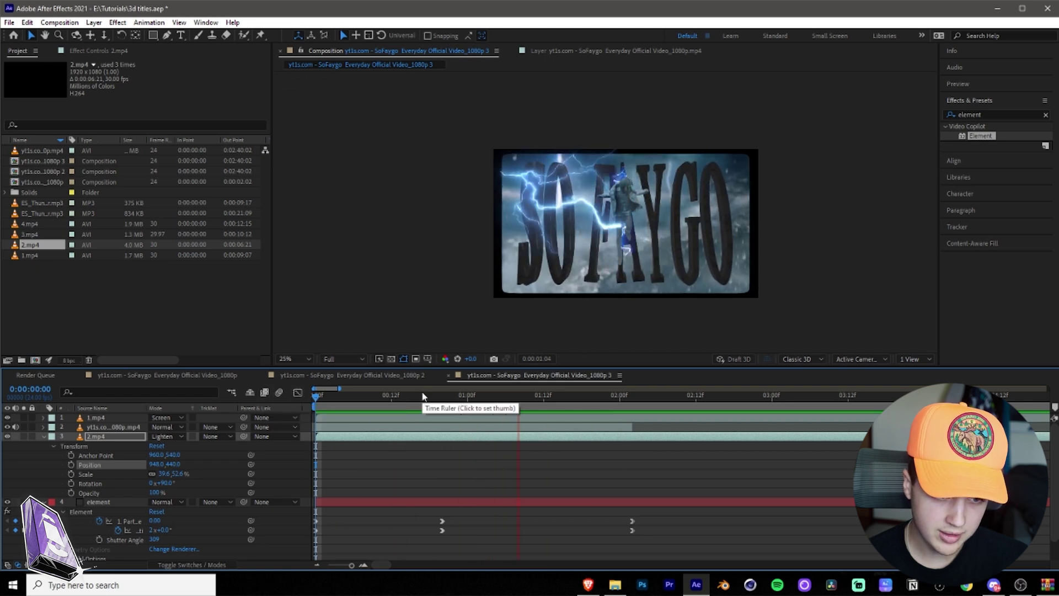
Step: Add ES_Thunder Crack - SFX Producer.mp3 as the lowest layer of the composition and play it from the start
click(47, 215)
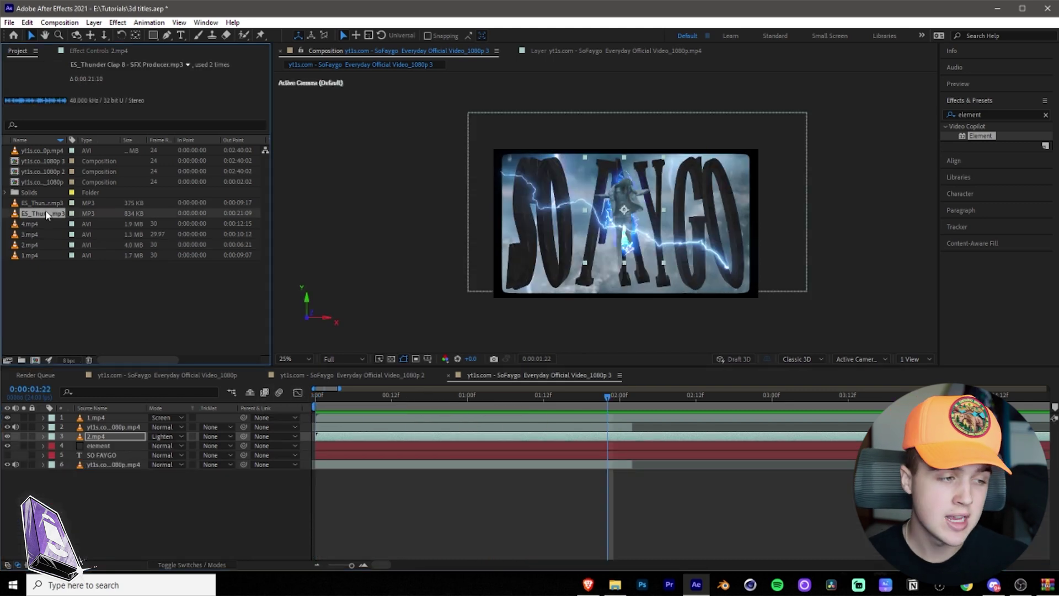
click(43, 204)
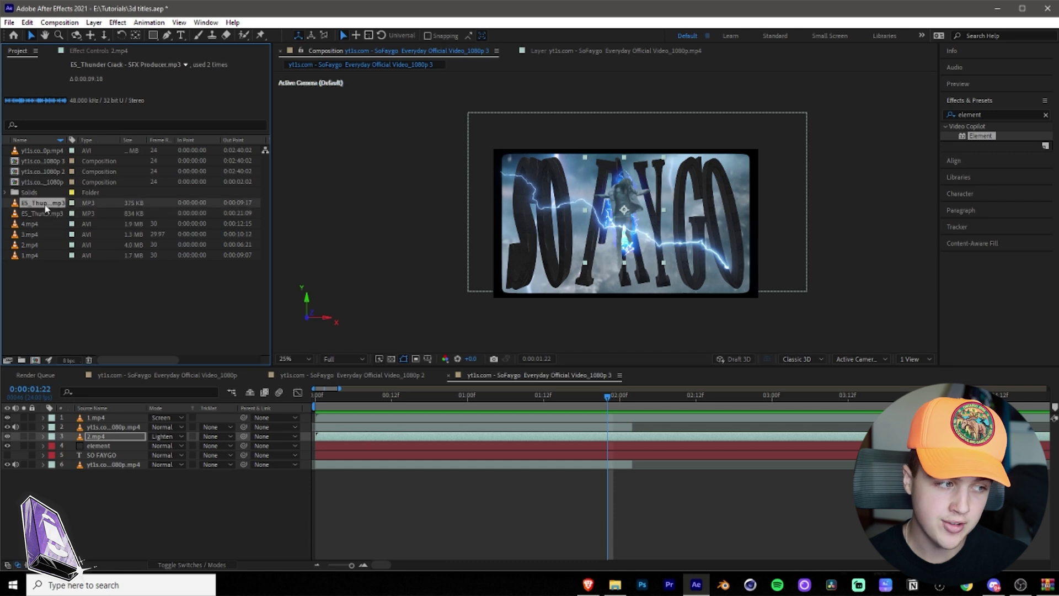
drag(74, 224, 93, 495)
key(space)
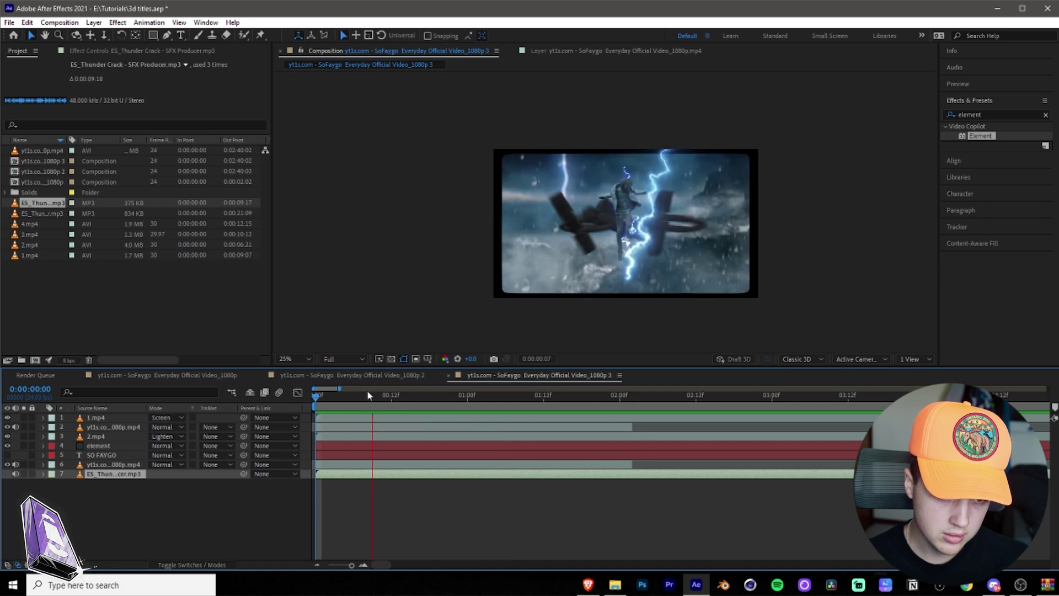
key(space)
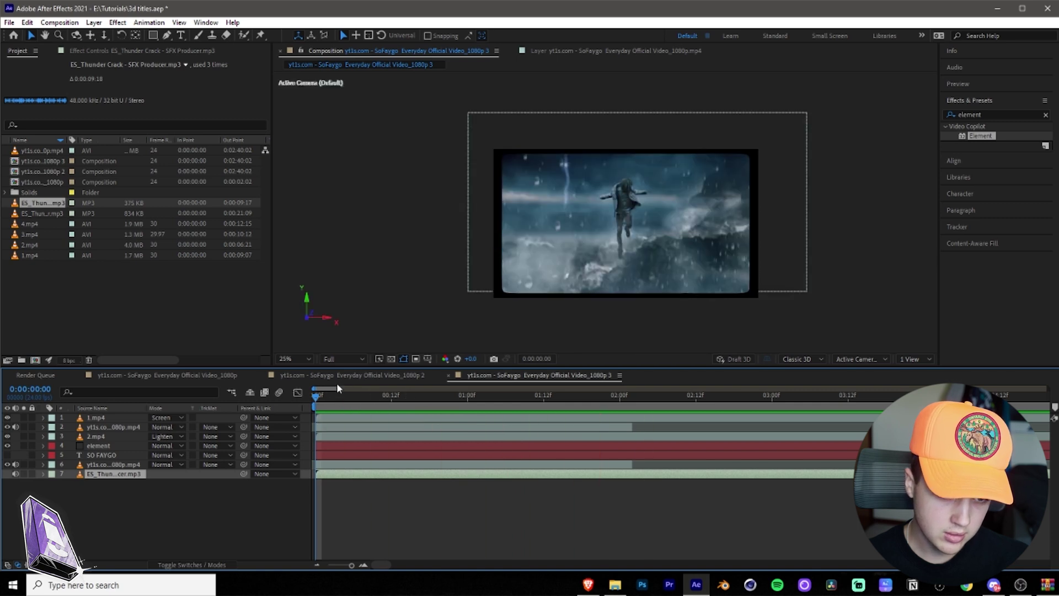
Step: Add ES_Thunder Clap 8 - SFX Producer.mp3 beneath the Thunder Crack layer at the composition's start and play the result
click(368, 398)
drag(43, 213, 401, 498)
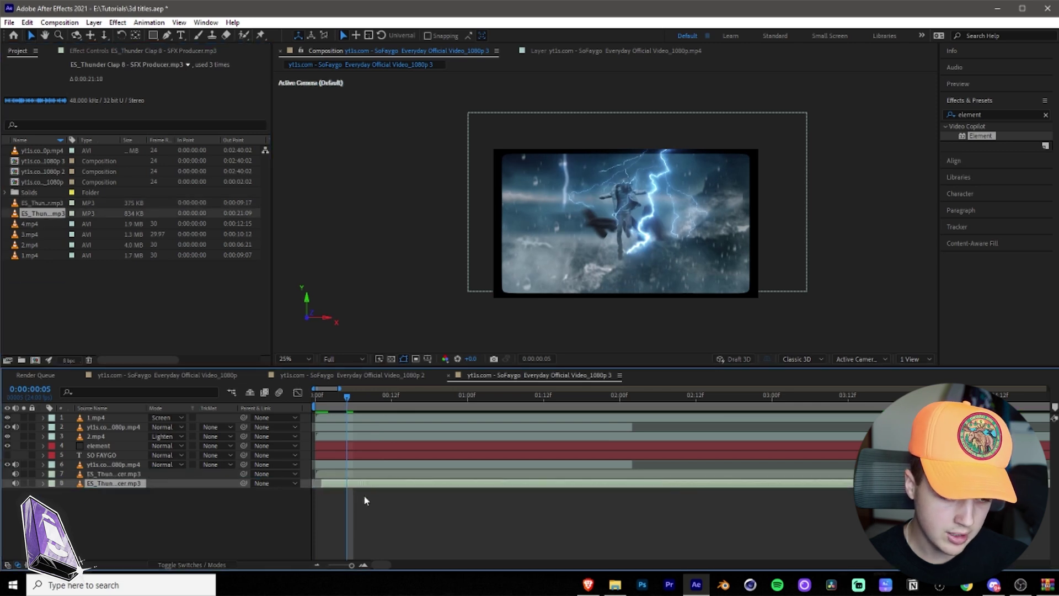
drag(343, 397, 256, 399)
key(space)
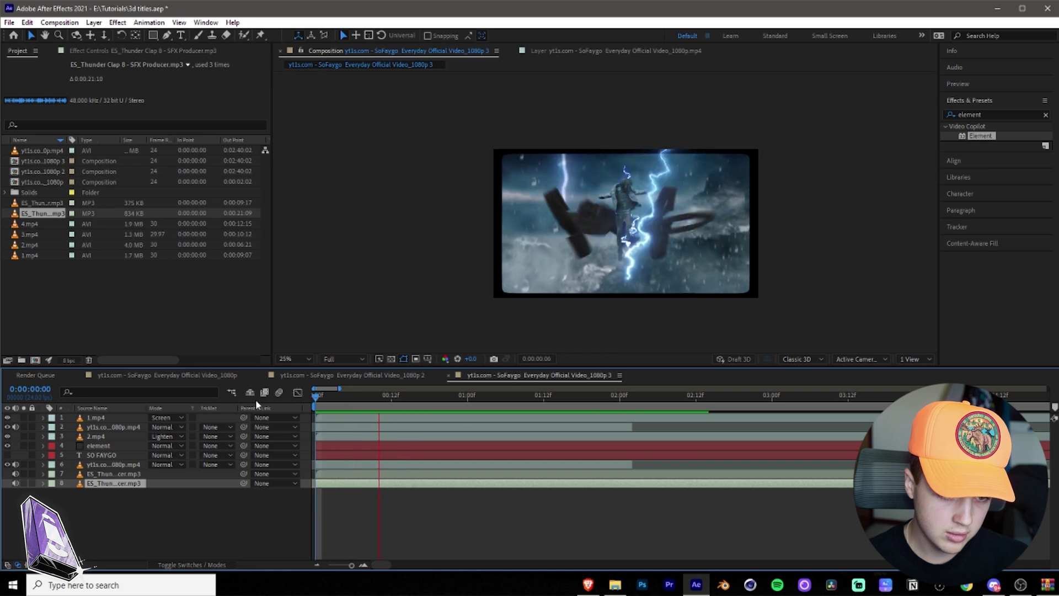